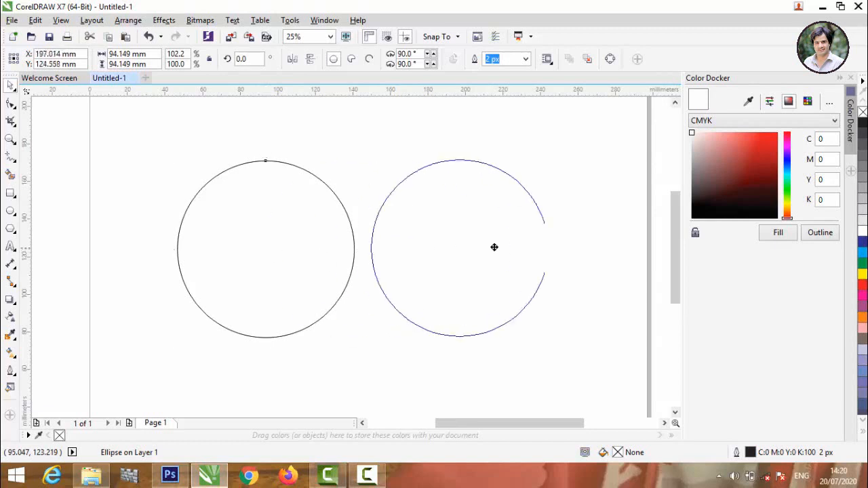
- Draw two roughly parallel, slightly slanted straight lines across the left circle with the Pen tool, edge to edge
left_click(15, 165)
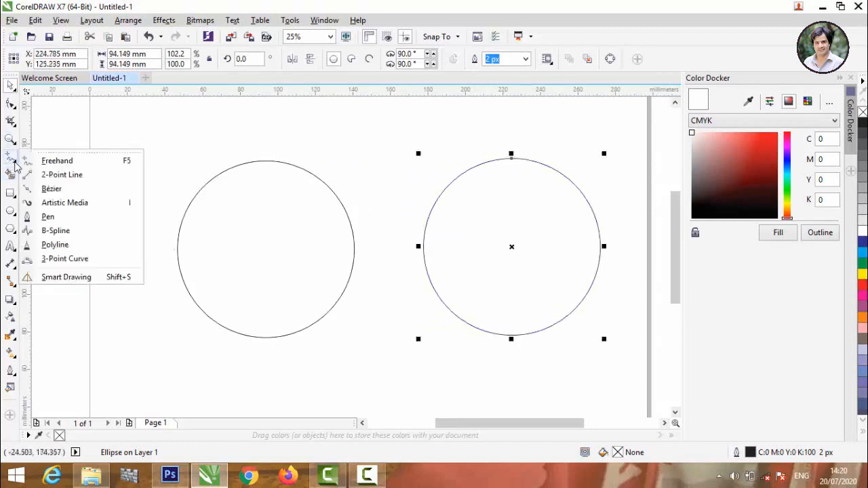
left_click(49, 216)
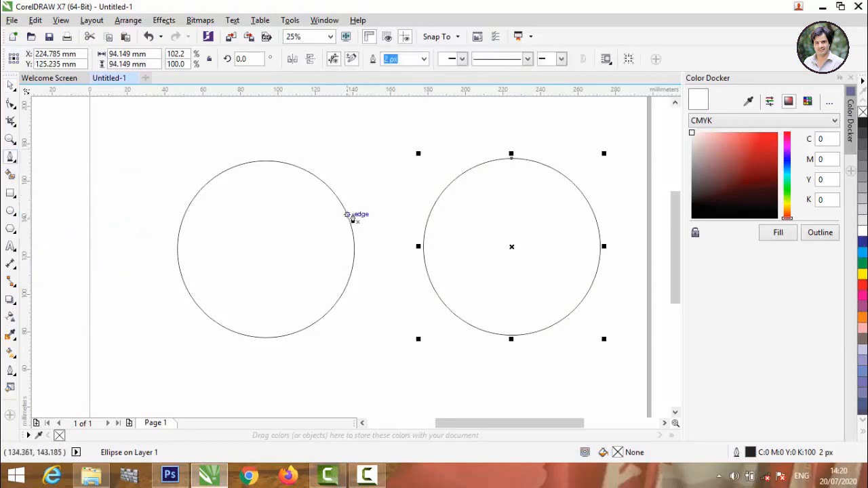
left_click(343, 206)
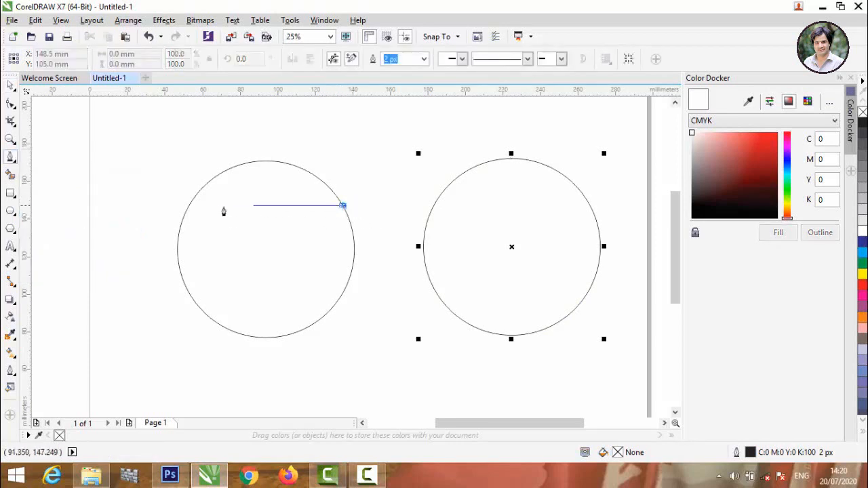
double_click(178, 239)
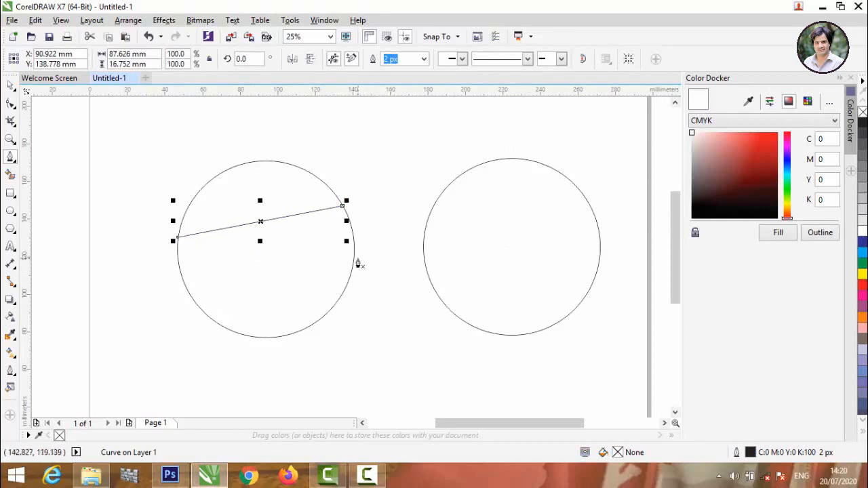
left_click(352, 267)
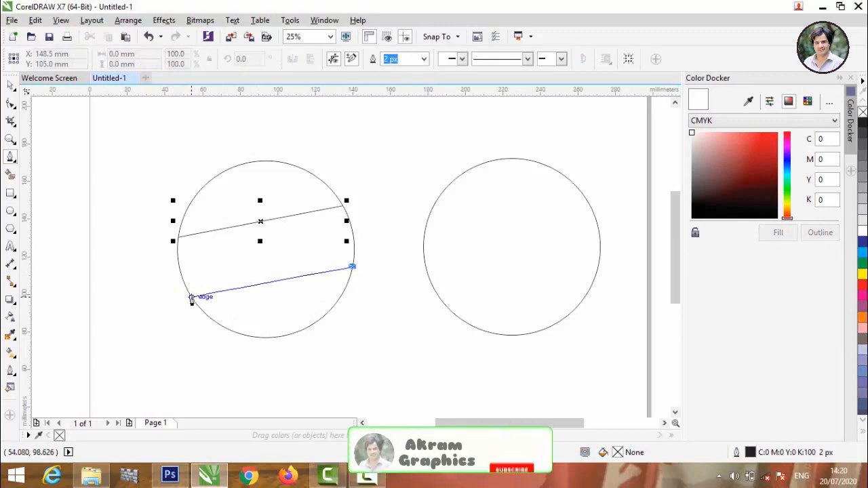
double_click(191, 299)
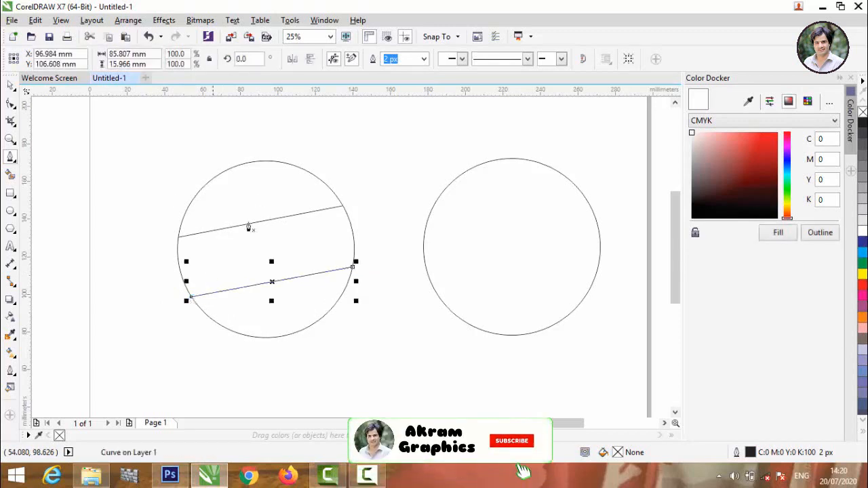
- Convert the upper line in the left circle to a curve and bend it into a wave arching up at its left end and dipping at its right
left_click(11, 84)
left_click(260, 227)
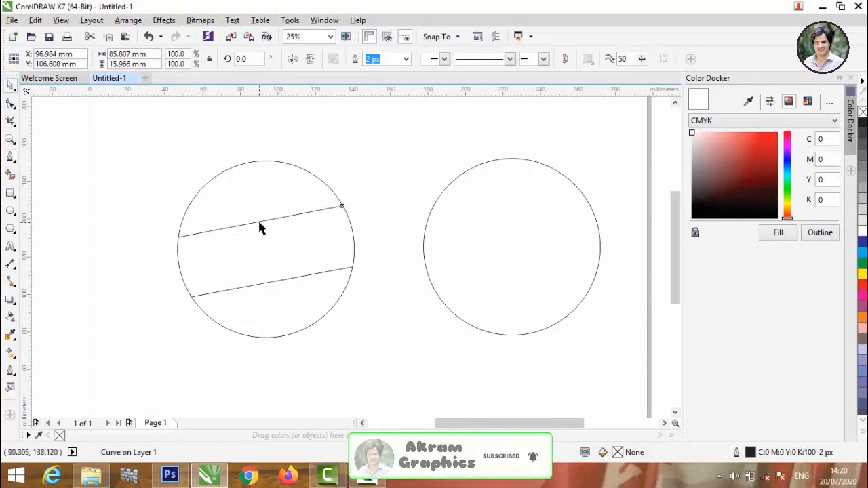
left_click(11, 103)
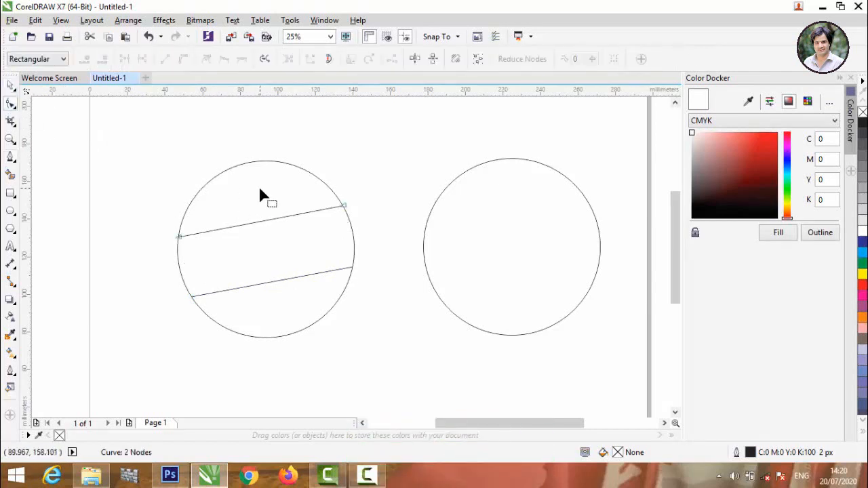
left_click(257, 222)
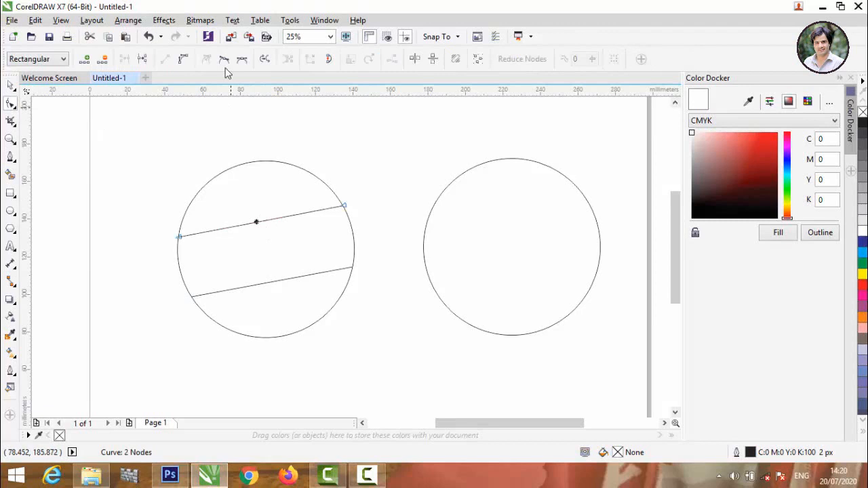
left_click(183, 59)
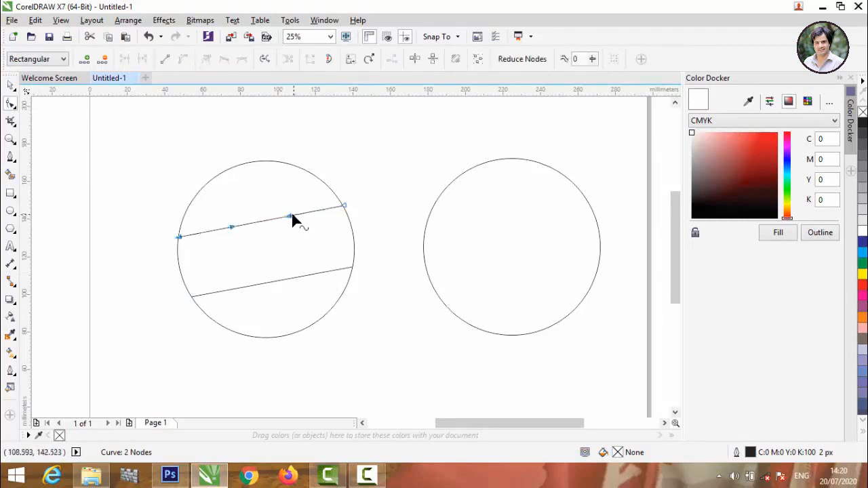
left_click_drag(292, 215, 289, 202)
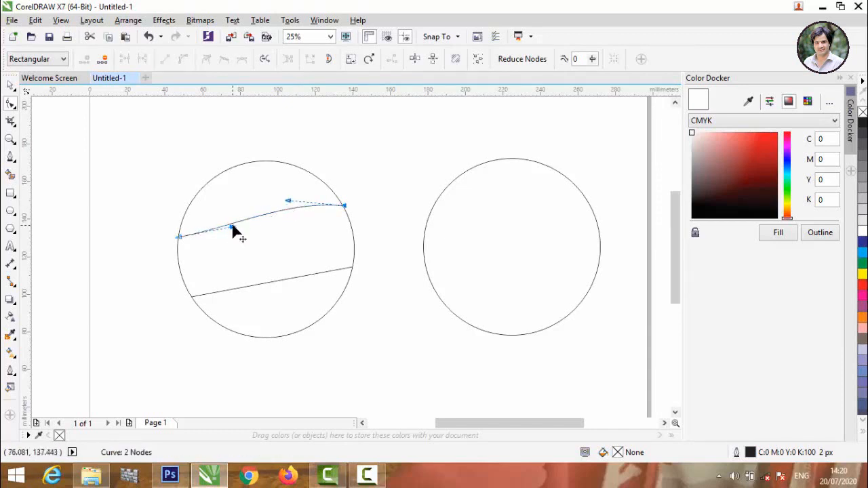
left_click_drag(232, 229, 234, 256)
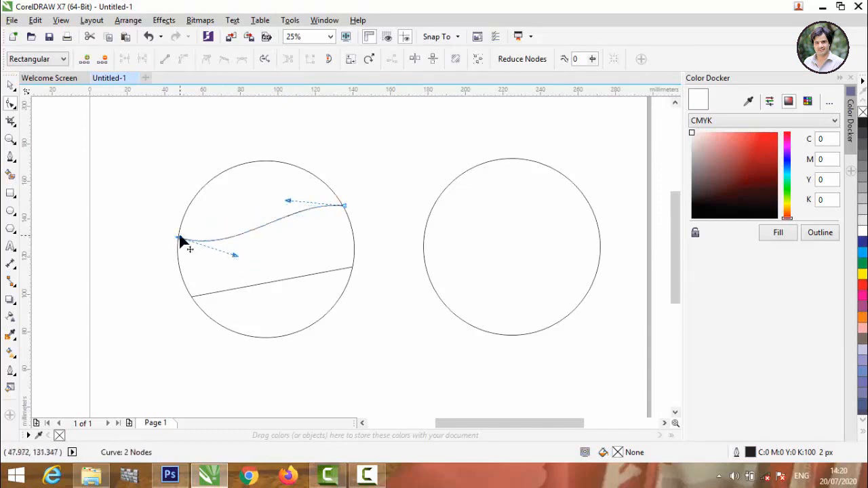
scroll(180, 237, "up", 1)
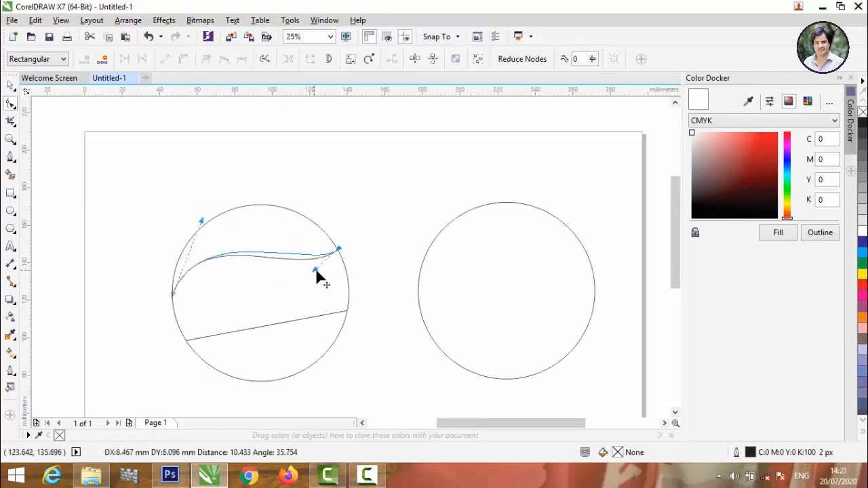
left_click_drag(315, 270, 314, 270)
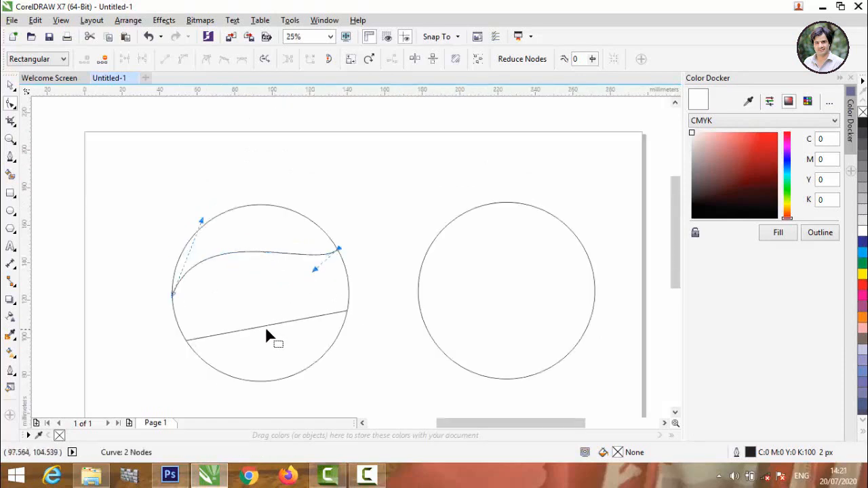
- Convert the lower line in the circle to a curve and bend it into a wave matching the upper one
left_click(264, 326)
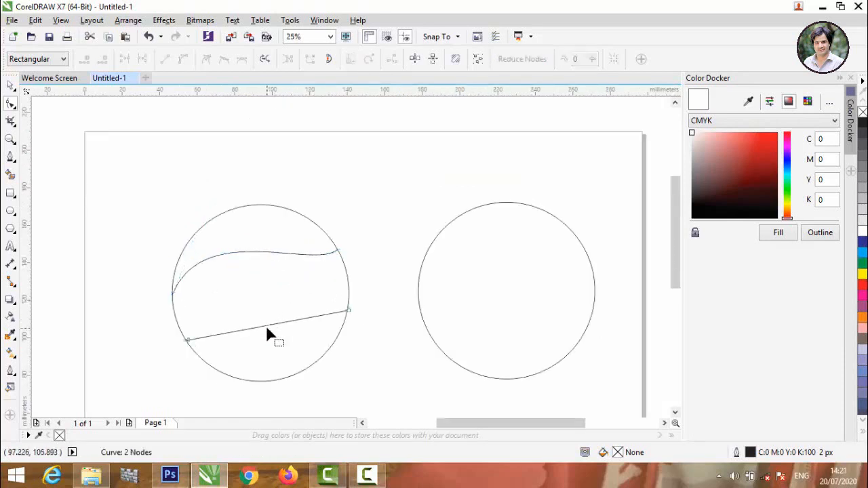
left_click(262, 326)
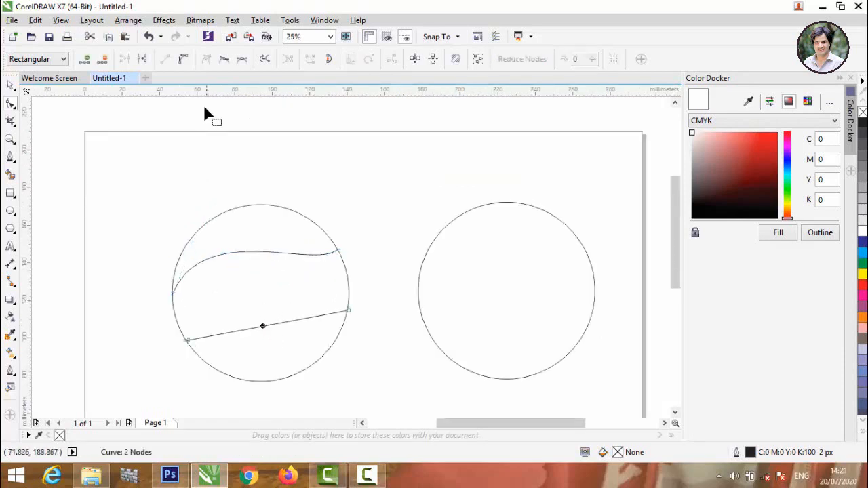
left_click(187, 65)
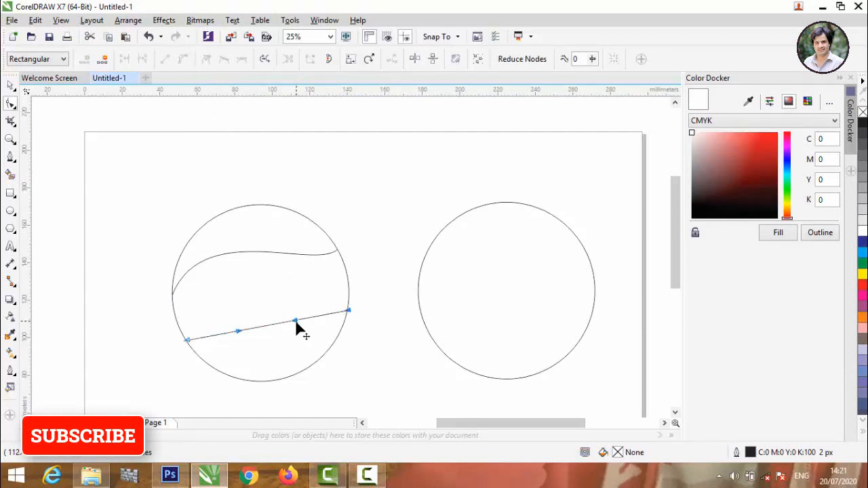
left_click_drag(295, 323, 299, 343)
left_click_drag(242, 337, 234, 299)
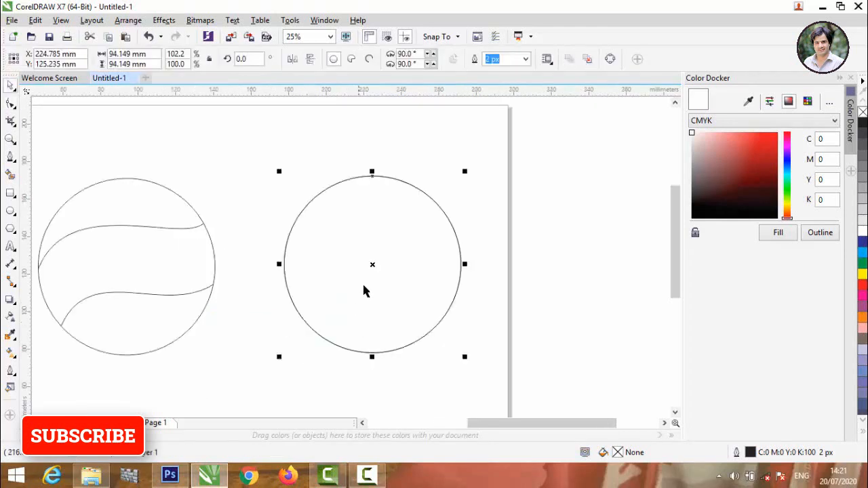
- Duplicate the right circle about 47 mm straight down so that the copy overlaps the original
scroll(358, 248, "down", 1)
scroll(355, 289, "up", 2)
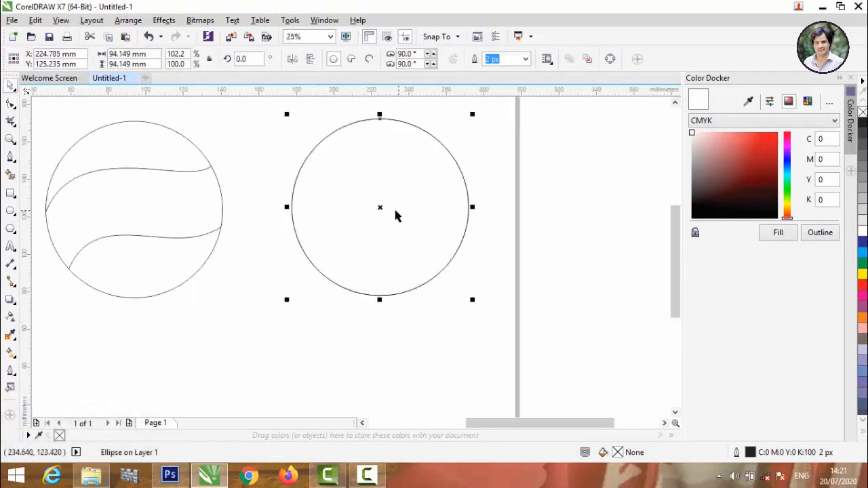
left_click_drag(380, 206, 381, 295)
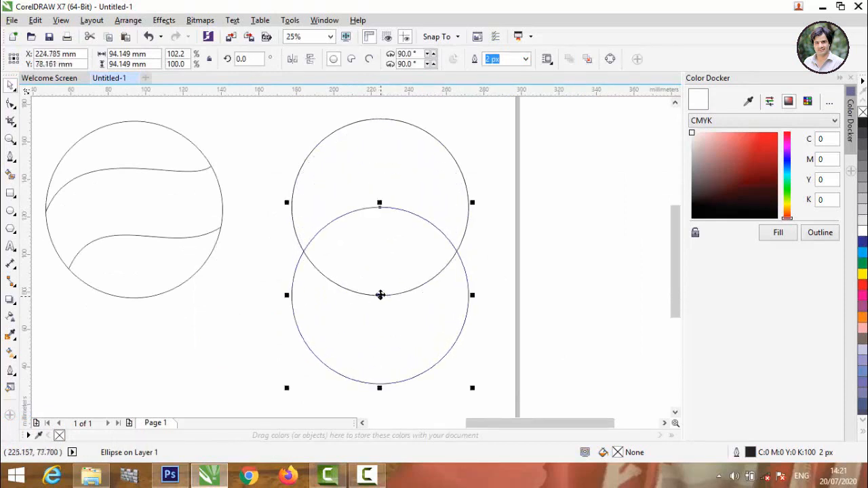
- Create a leaf shape from the overlap of the two circles with Smart Fill and colour it green (C:100 M:0 Y:100 K:0)
left_click(10, 176)
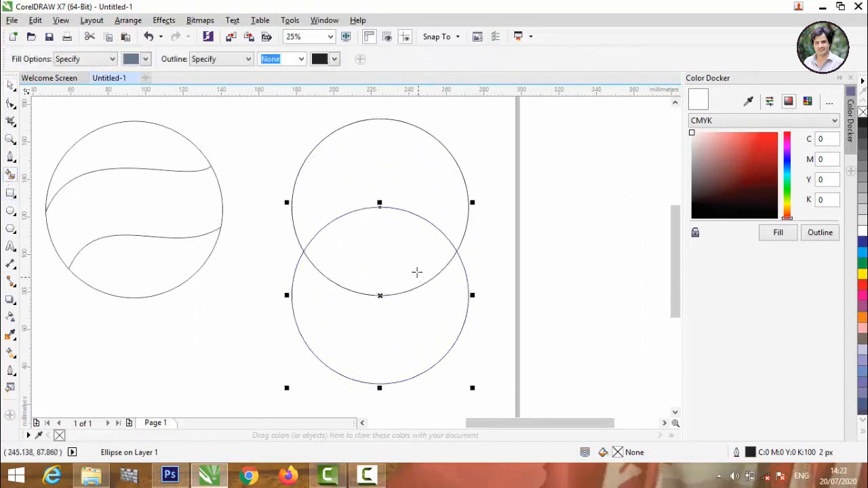
left_click(416, 272)
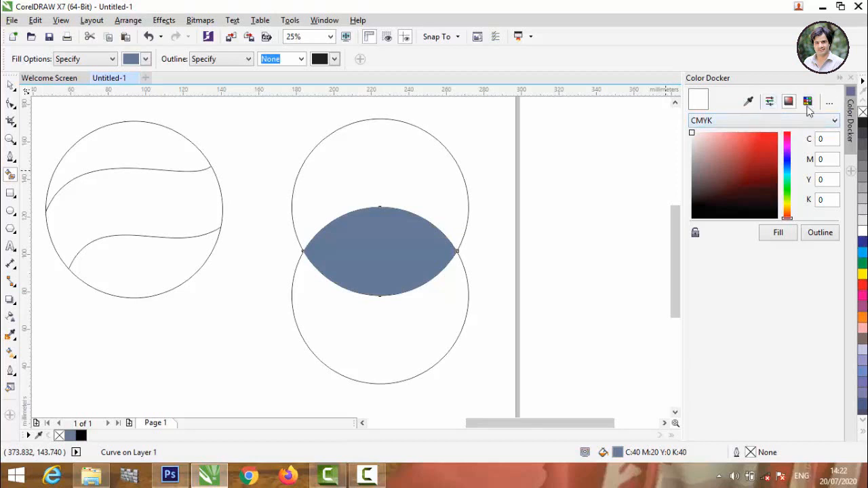
left_click(861, 264)
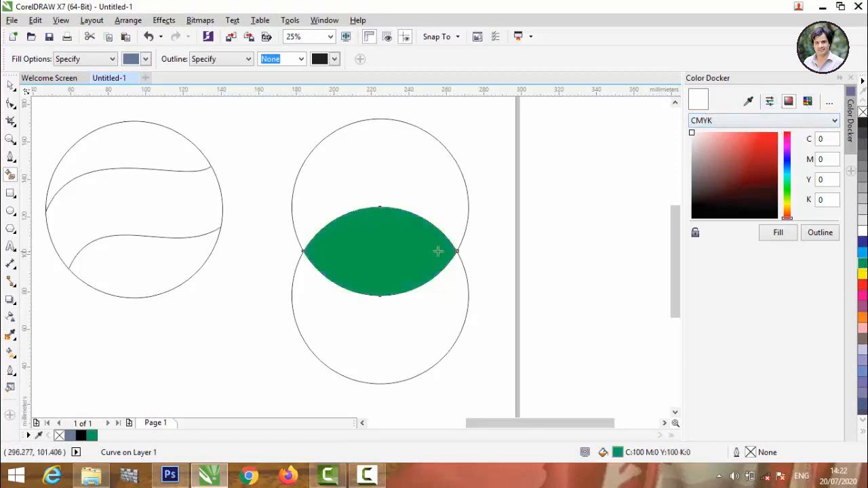
- Delete the two overlapping circles around the green leaf shape
left_click(11, 85)
left_click(99, 120)
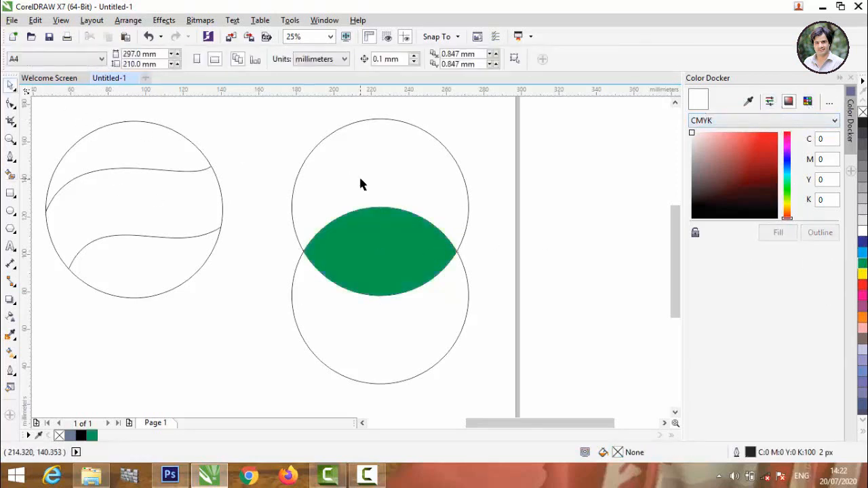
left_click(341, 128)
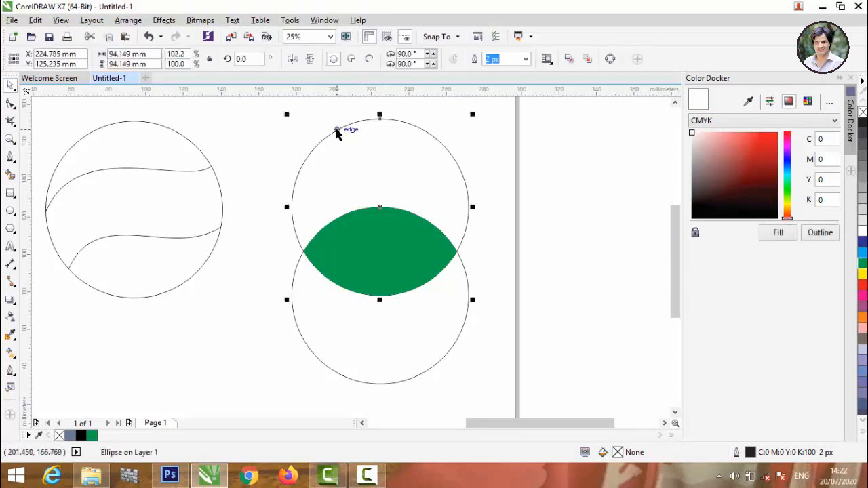
key("Delete")
left_click(469, 300)
key("Delete")
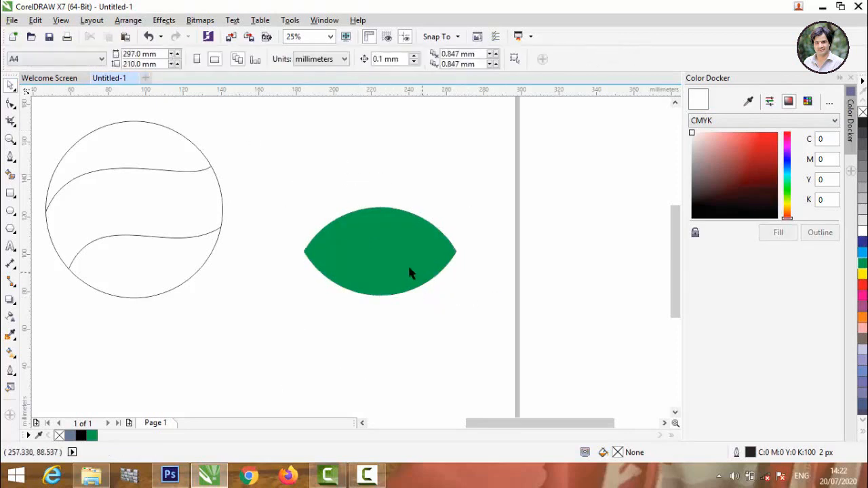
- Give the green leaf a 2 px outline and move it about 41 mm to the right
left_click(408, 264)
left_click(404, 59)
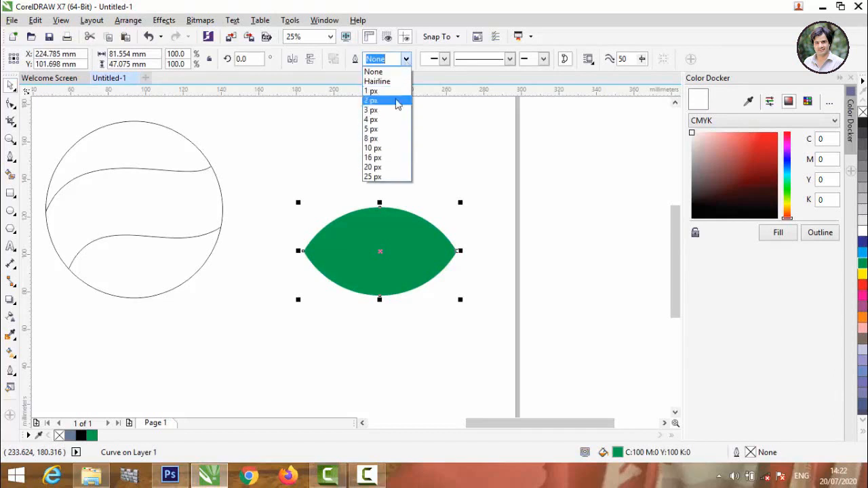
left_click(398, 107)
left_click(405, 169)
left_click(389, 257)
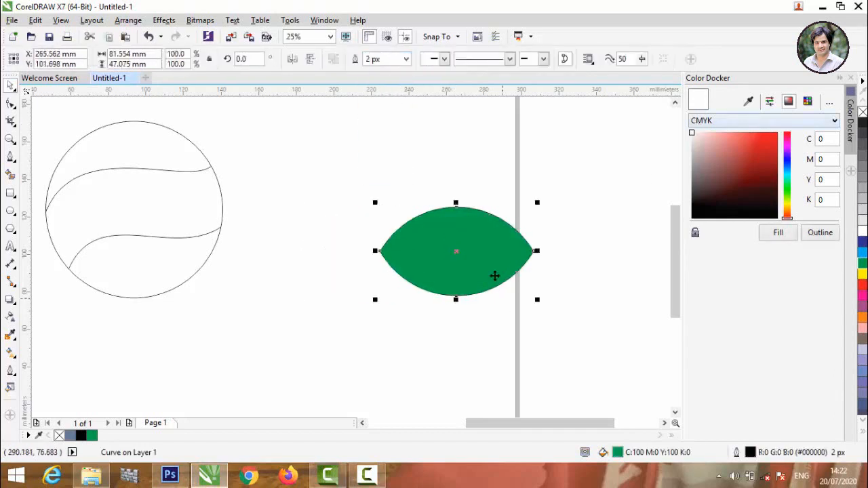
- Select the upper wavy curve inside the circle
scroll(374, 265, "down", 3)
scroll(291, 206, "up", 1)
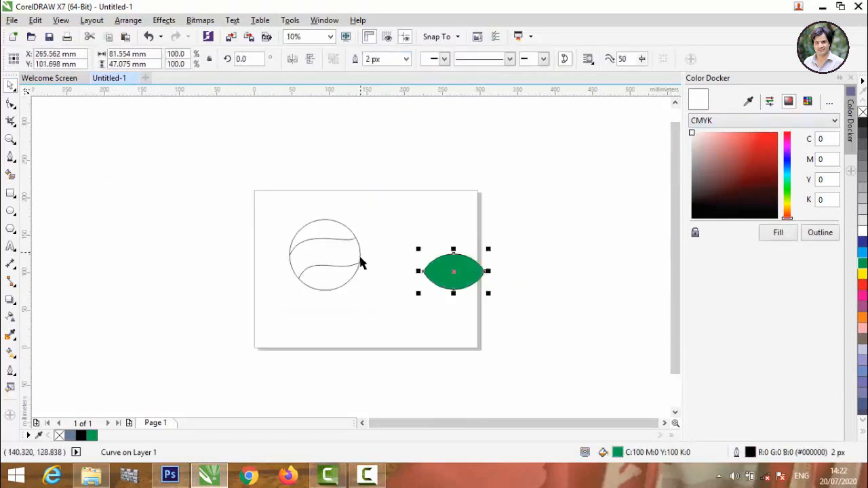
scroll(342, 268, "up", 2)
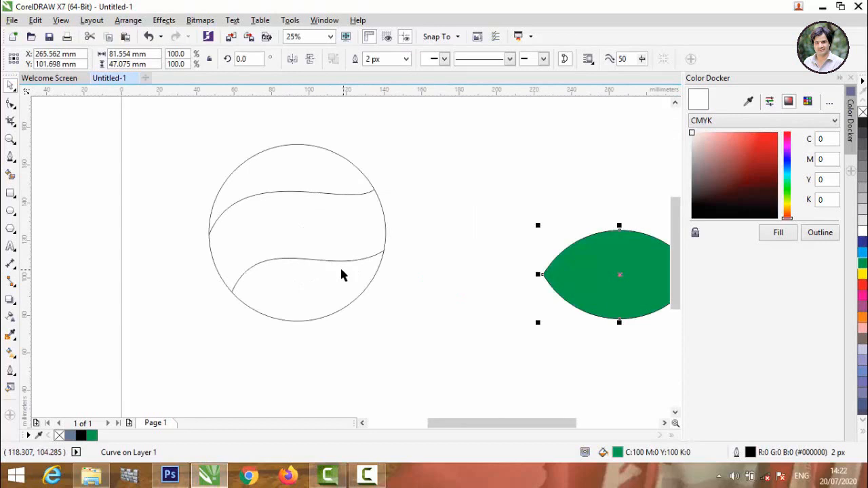
left_click(280, 193)
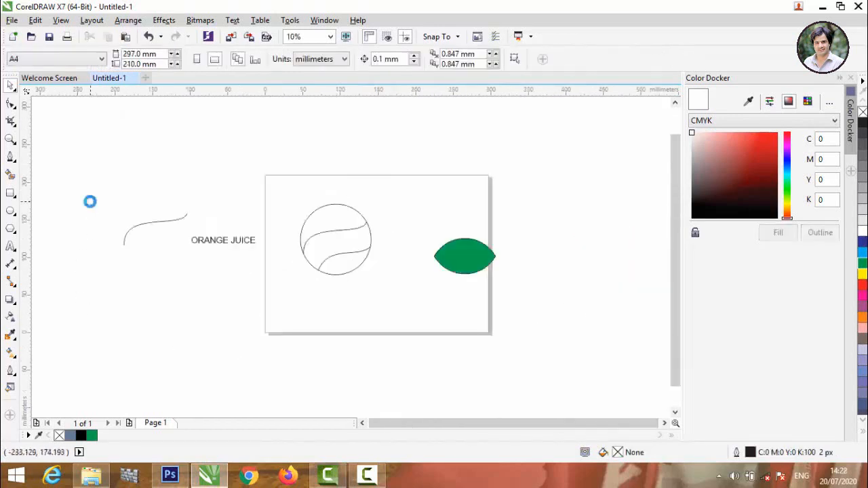
- Place the ORANGE JUICE text at the loose curve beside the page and fit the text to that curve as its path
scroll(89, 200, "up", 3)
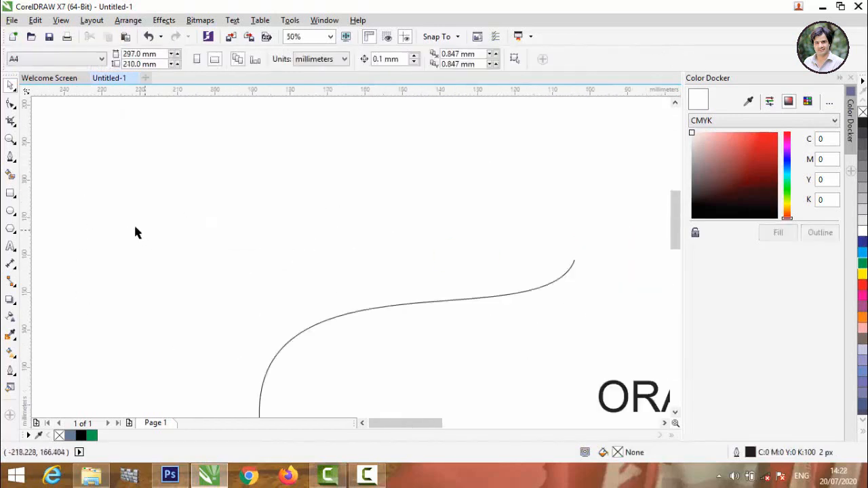
scroll(133, 230, "down", 1)
left_click_drag(370, 310, 230, 314)
left_click_drag(101, 197, 409, 371)
left_click(231, 20)
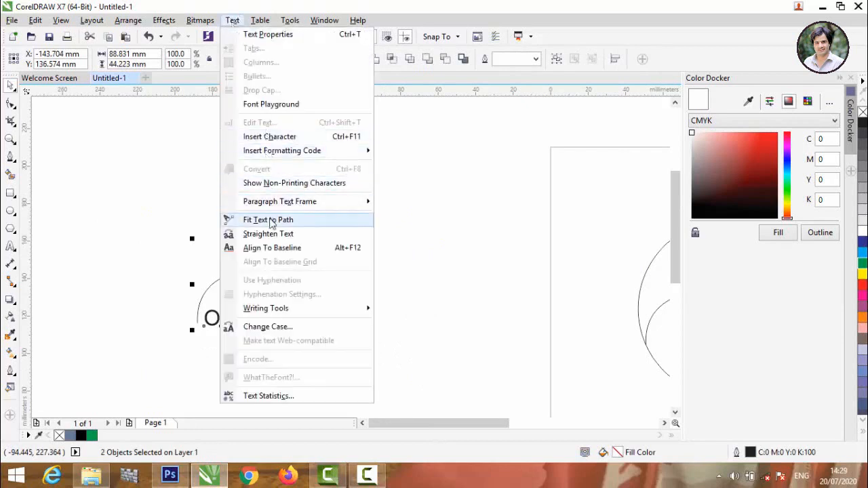
left_click(269, 220)
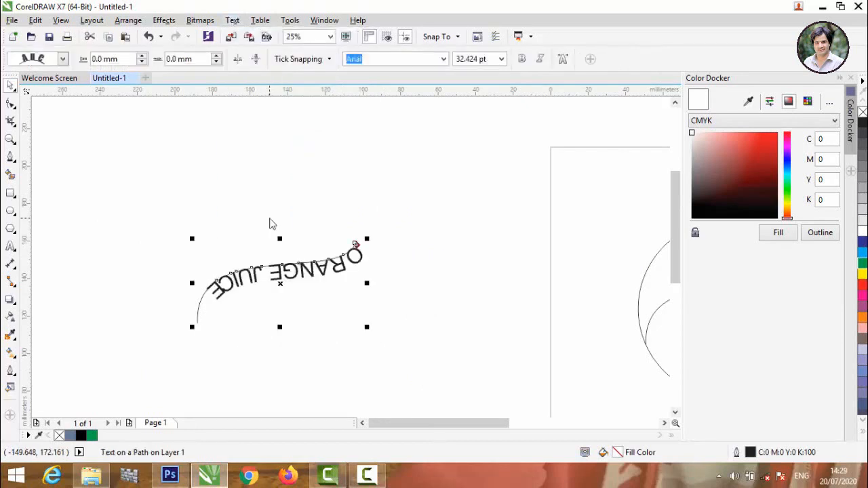
- Mirror the ORANGE JUICE text vertically and horizontally on its path so it reads upright above the curve
left_click(253, 60)
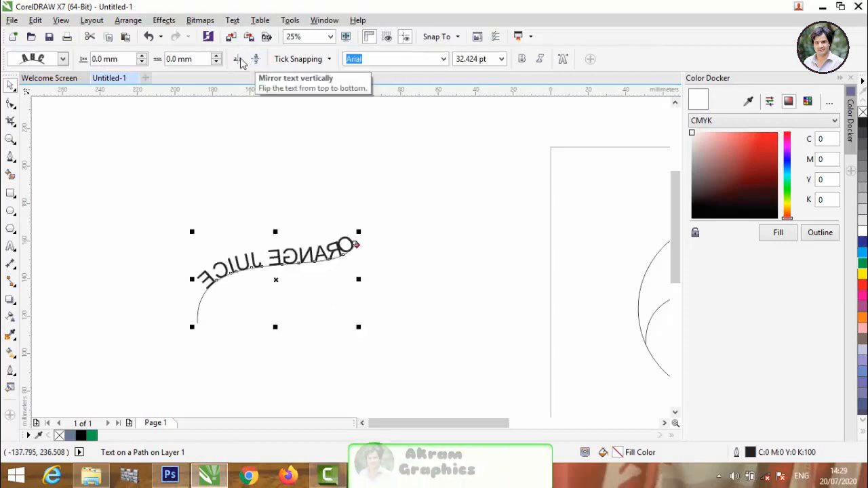
left_click(238, 60)
left_click(215, 199)
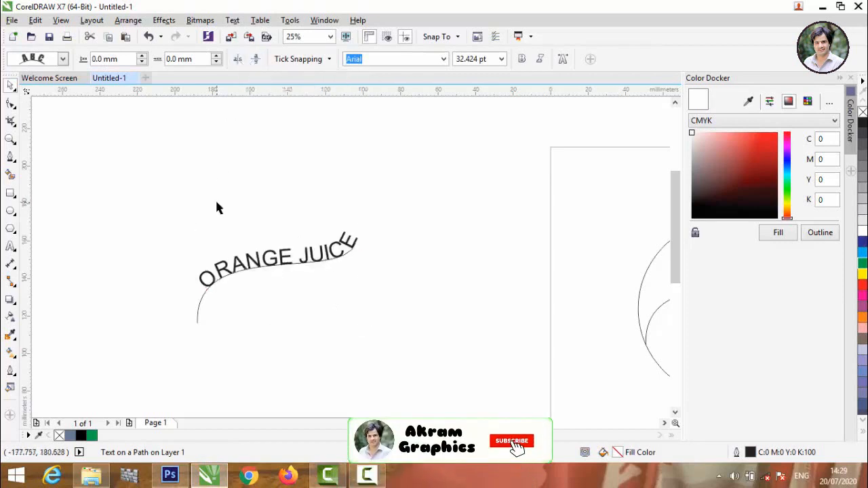
scroll(160, 222, "down", 3)
scroll(170, 230, "up", 2)
- Break the ORANGE JUICE text apart from its path and delete the loose curve
left_click(168, 234)
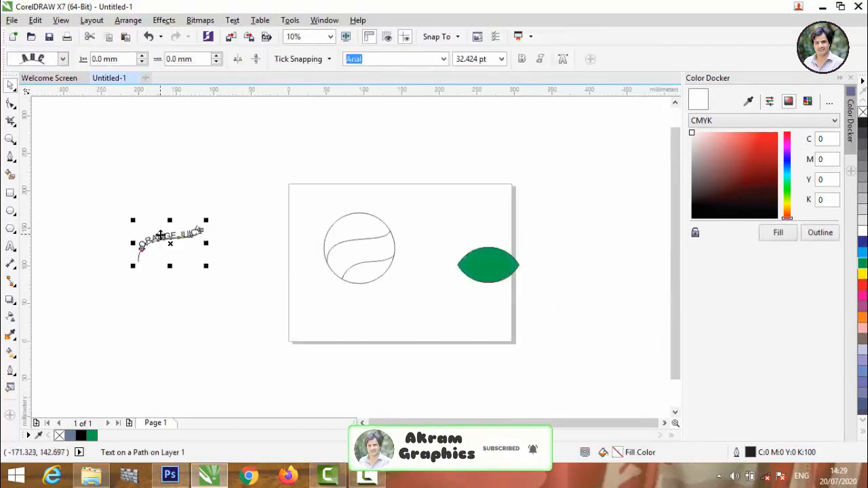
scroll(167, 234, "up", 2)
left_click(129, 20)
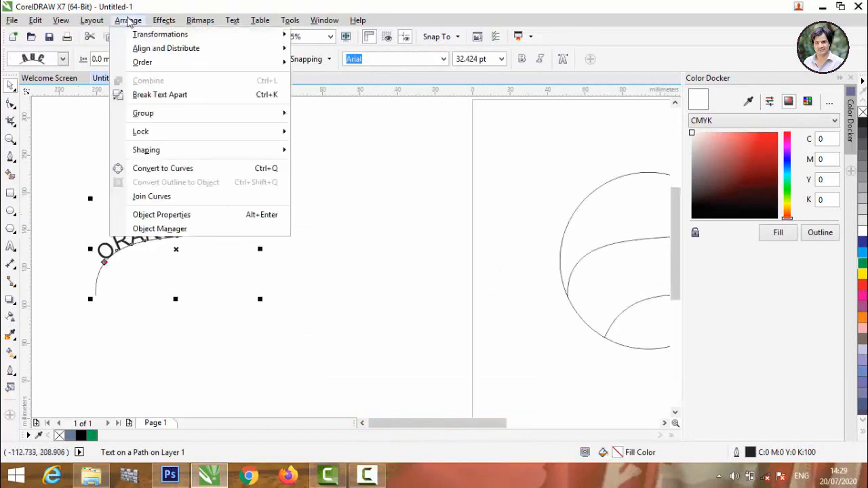
left_click(161, 95)
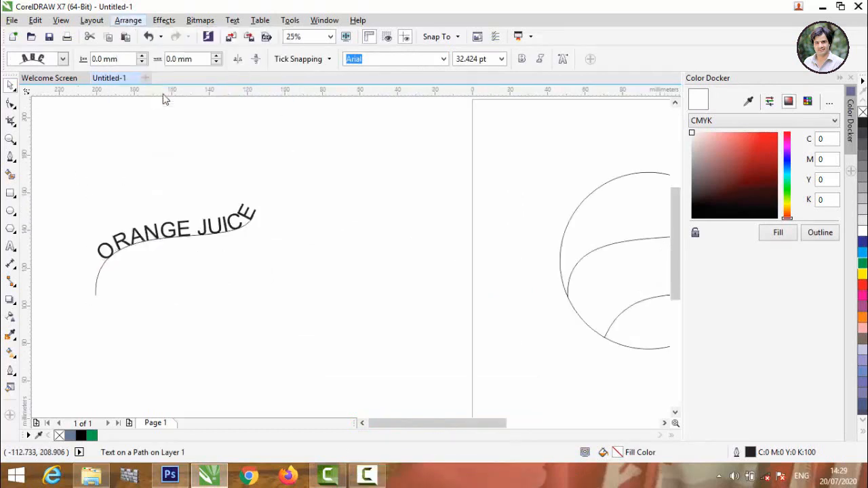
left_click(68, 140)
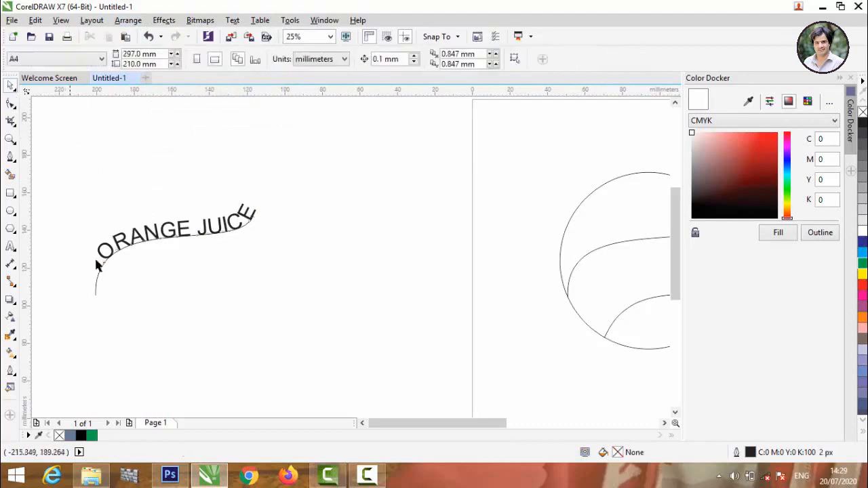
left_click_drag(97, 278, 121, 297)
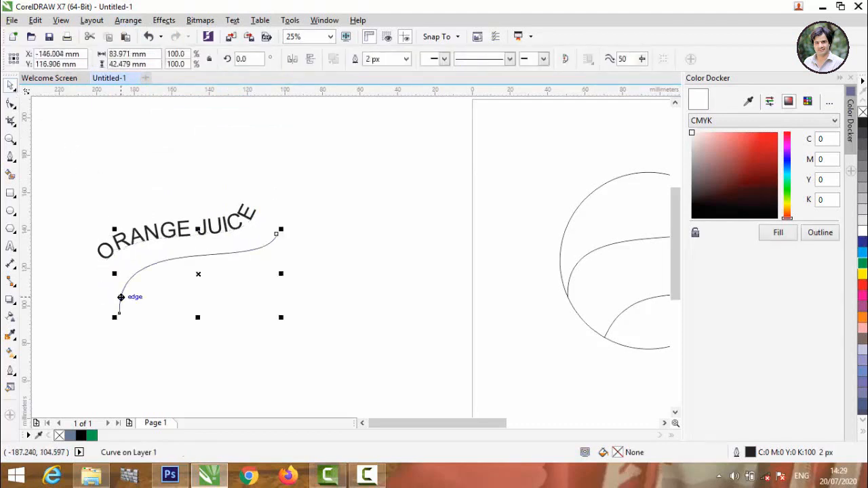
key("Escape")
scroll(93, 299, "down", 4)
scroll(95, 287, "up", 2)
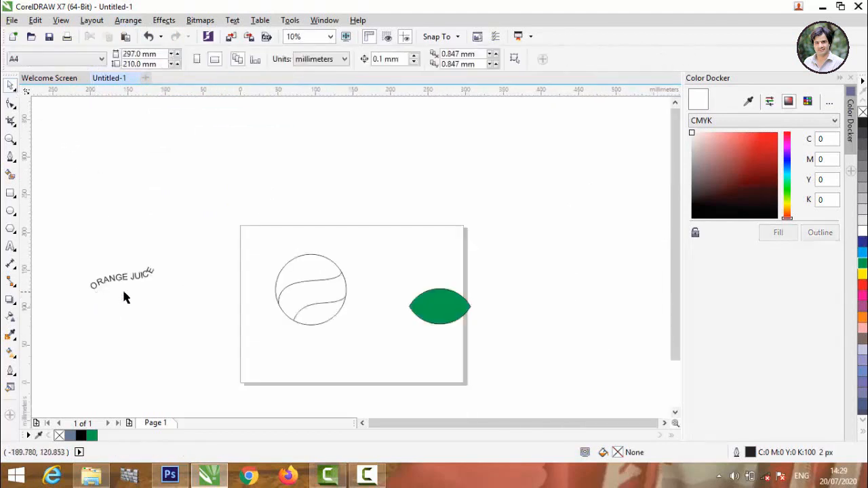
- Move the curved ORANGE JUICE text into the wavy middle band of the circle
left_click_drag(123, 282, 315, 293)
scroll(313, 289, "up", 6)
scroll(314, 289, "down", 4)
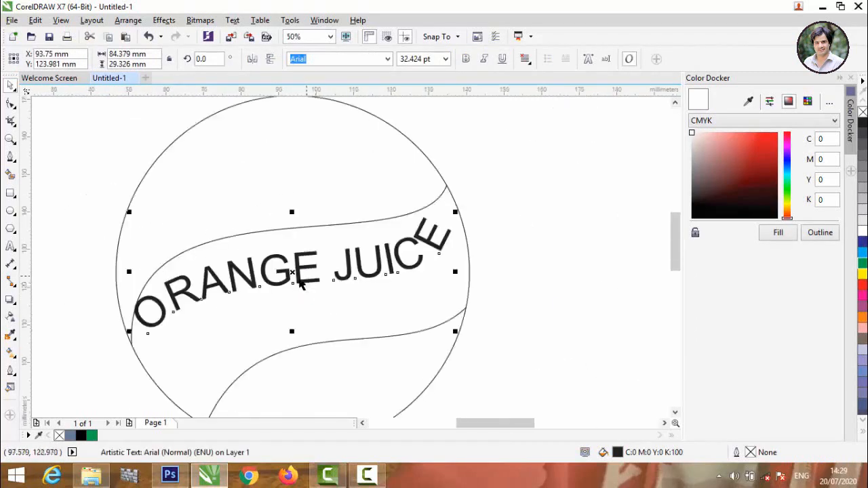
left_click(10, 85)
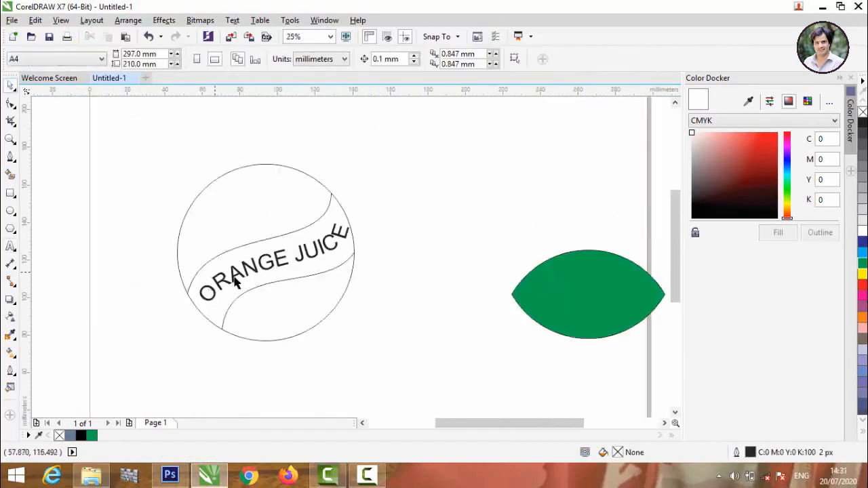
- Change the font of all the ORANGE JUICE letters, including the last E, to Showcard Gothic
left_click(210, 295)
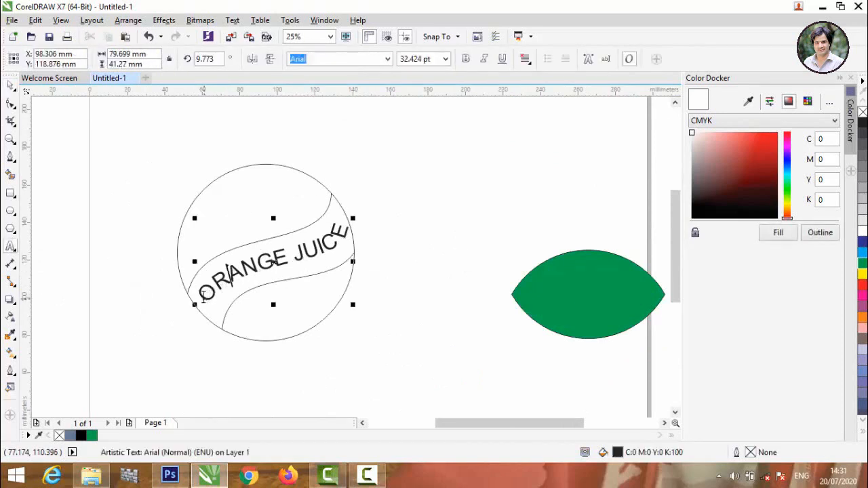
left_click_drag(203, 297, 340, 222)
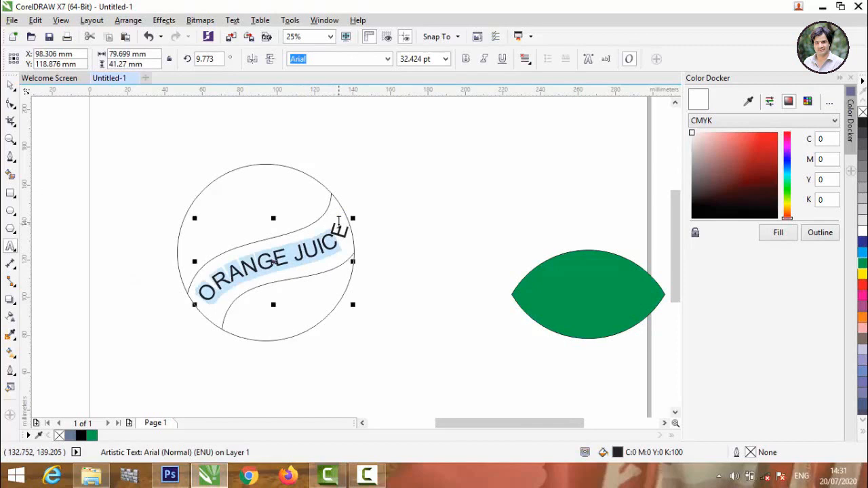
left_click(387, 59)
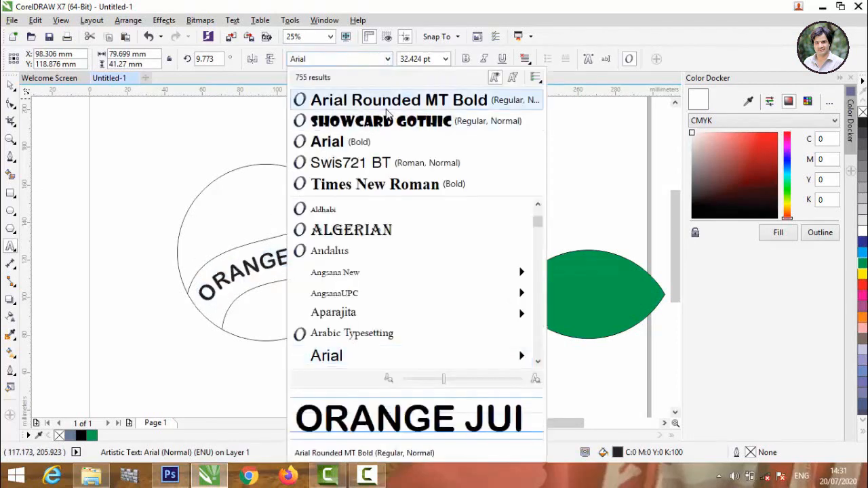
left_click(390, 129)
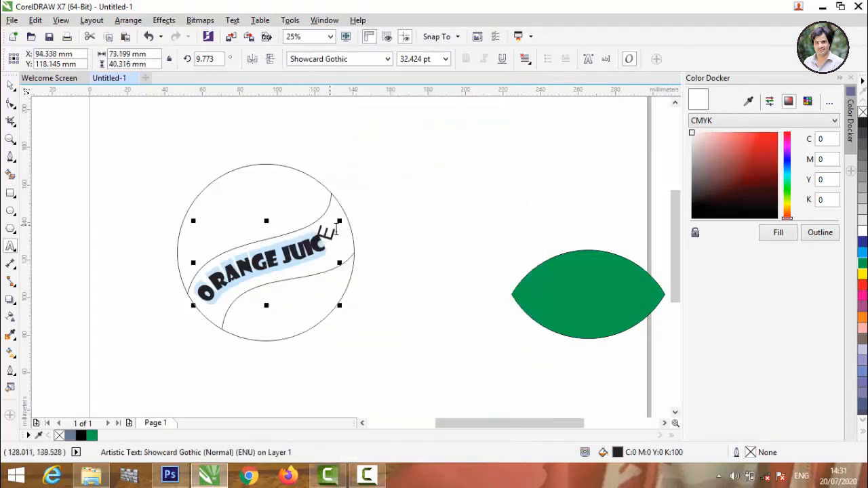
double_click(336, 229)
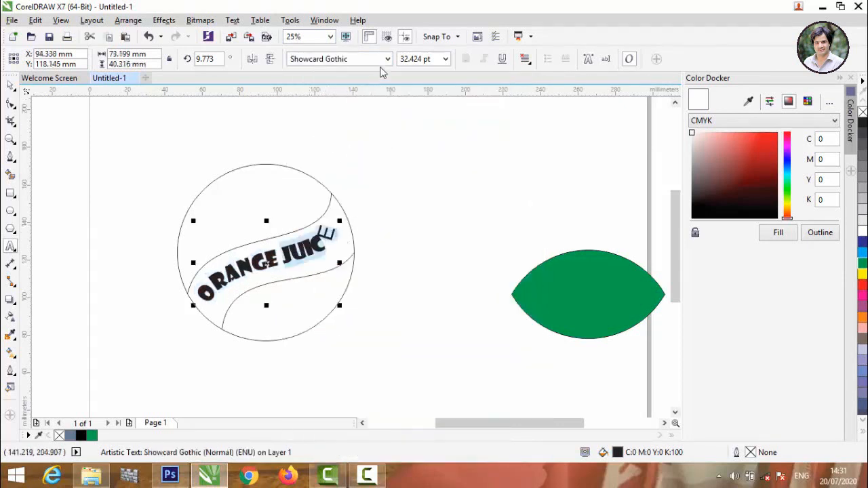
left_click(388, 59)
left_click(361, 101)
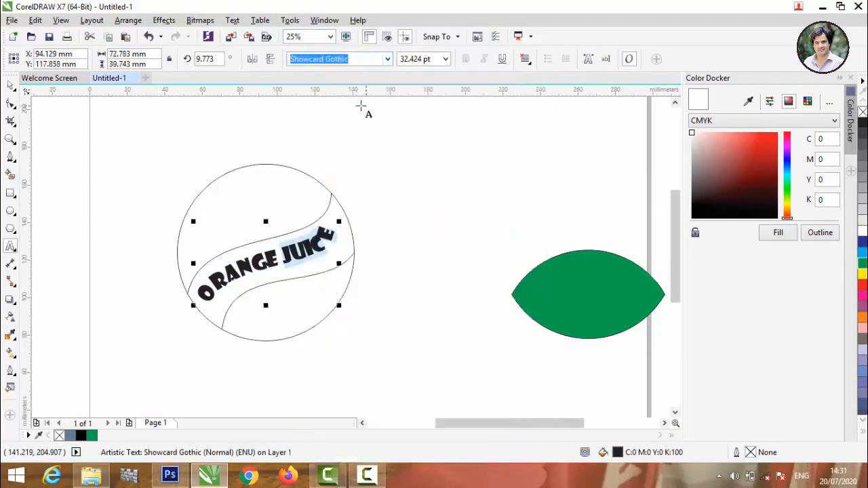
left_click(12, 86)
left_click(102, 125)
- Move the green leaf onto the top of the circle and rotate it to about 46 degrees so its lower tip meets the circle
scroll(99, 216, "down", 3)
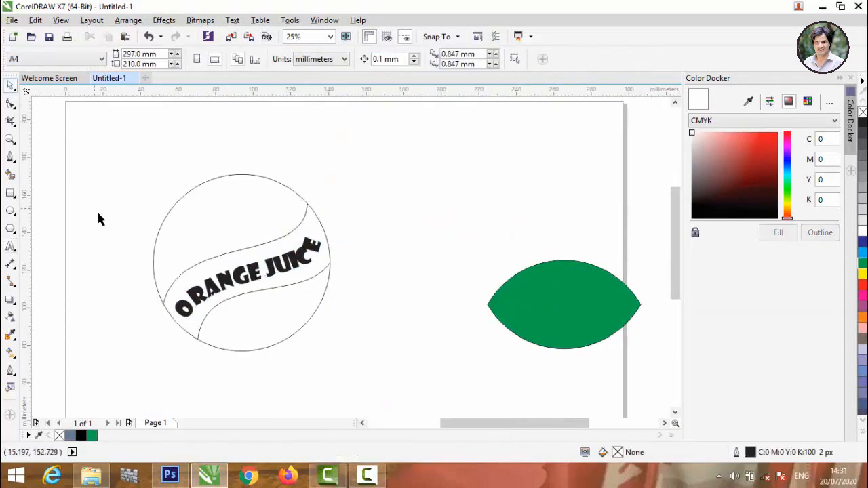
left_click_drag(327, 273, 211, 191)
scroll(211, 190, "up", 4)
left_click(371, 238)
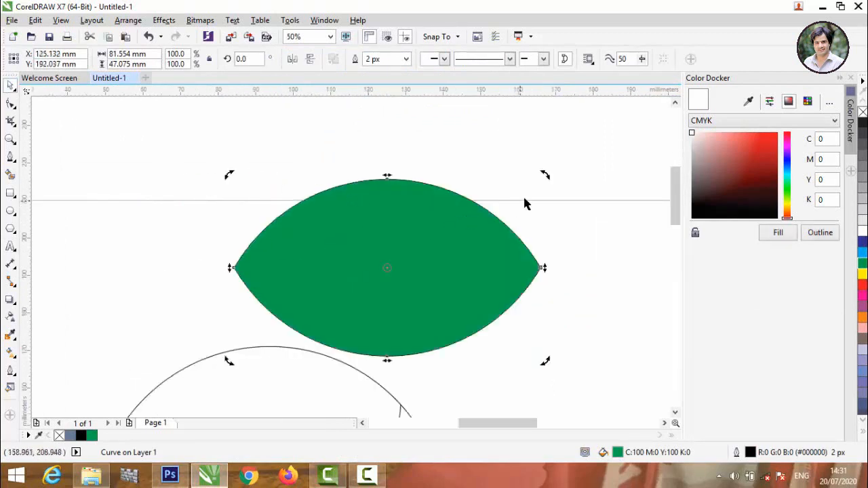
left_click_drag(543, 175, 418, 133)
scroll(328, 216, "down", 2)
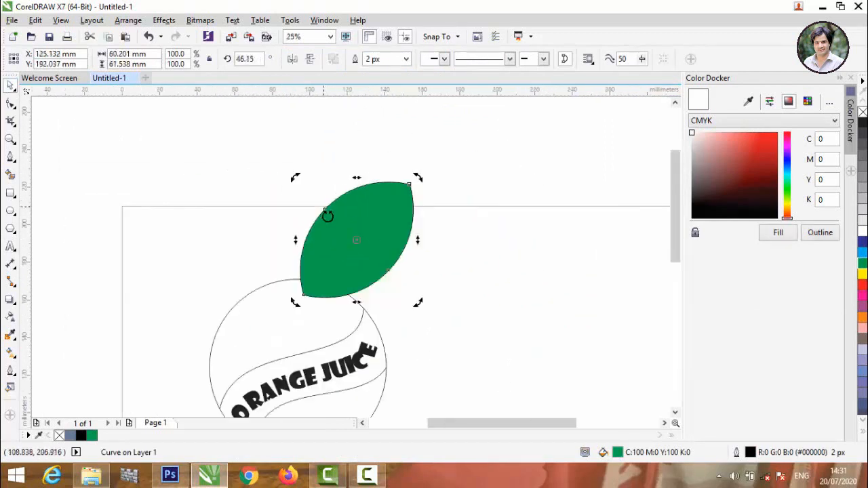
left_click(437, 324)
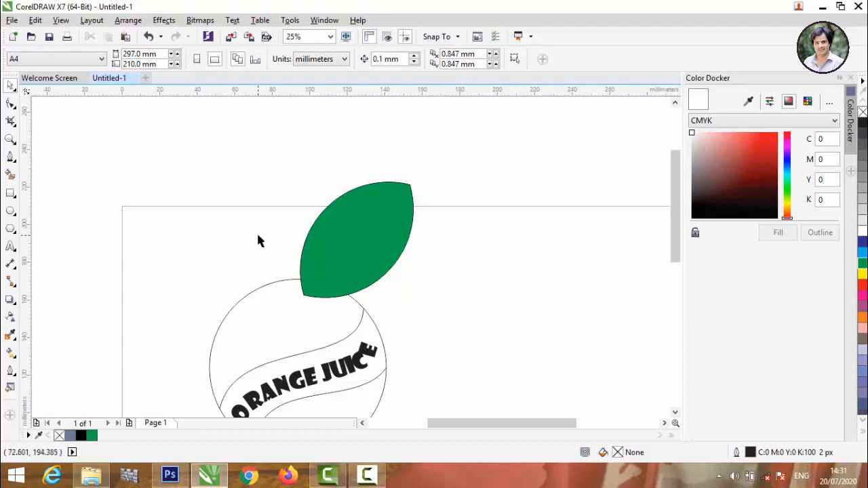
scroll(256, 231, "down", 2)
scroll(259, 290, "up", 2)
left_click_drag(304, 215, 302, 203)
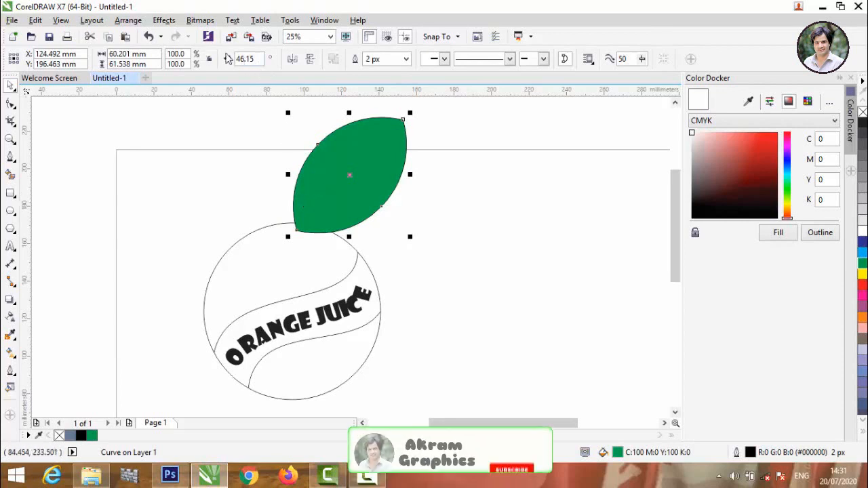
- Duplicate the green leaf, mirror the copy and place it on the left so the lower tips of both leaves meet
key("plus")
left_click(308, 58)
left_click_drag(331, 155, 228, 164)
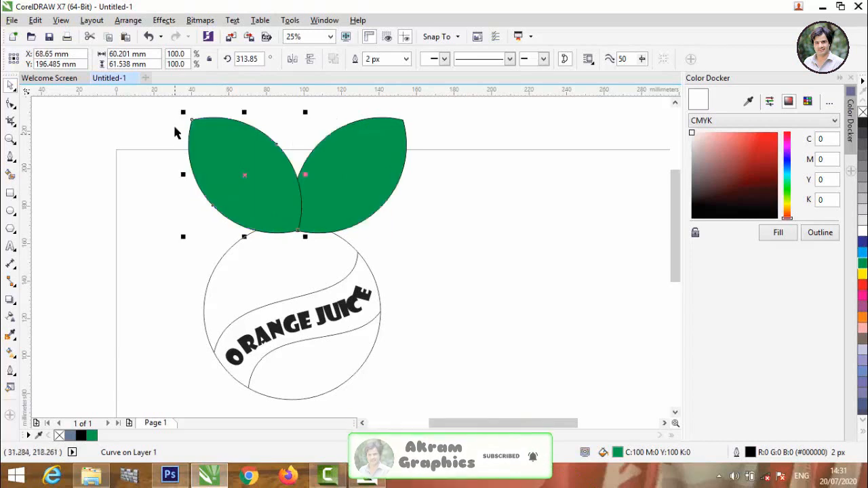
- Shrink the left leaf to about half its size and rest its lower tip on the top of the circle
left_click_drag(183, 111, 214, 144)
left_click_drag(263, 198, 281, 223)
left_click(371, 231)
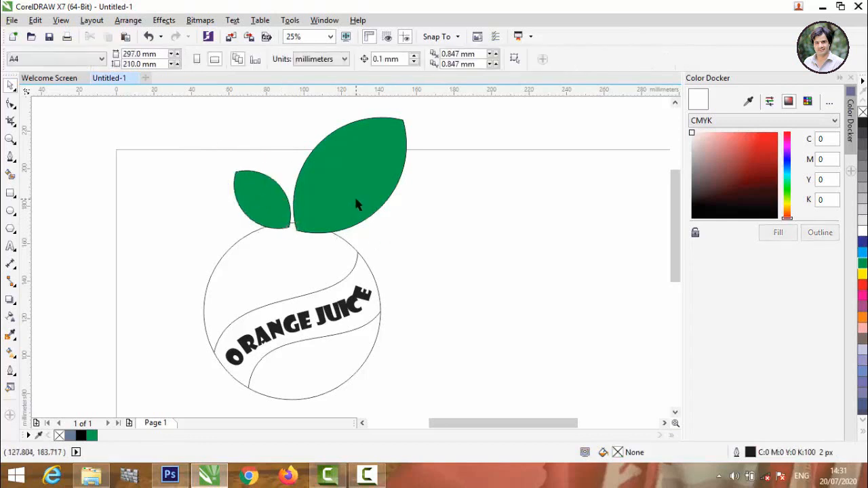
- Scale the right leaf to about 78.6% and move it so its lower tip touches the small leaf on the circle
left_click(355, 195)
mouse_move(410, 113)
left_mouse_down()
mouse_move(395, 129)
mouse_move(403, 123)
left_mouse_up()
left_click(306, 277)
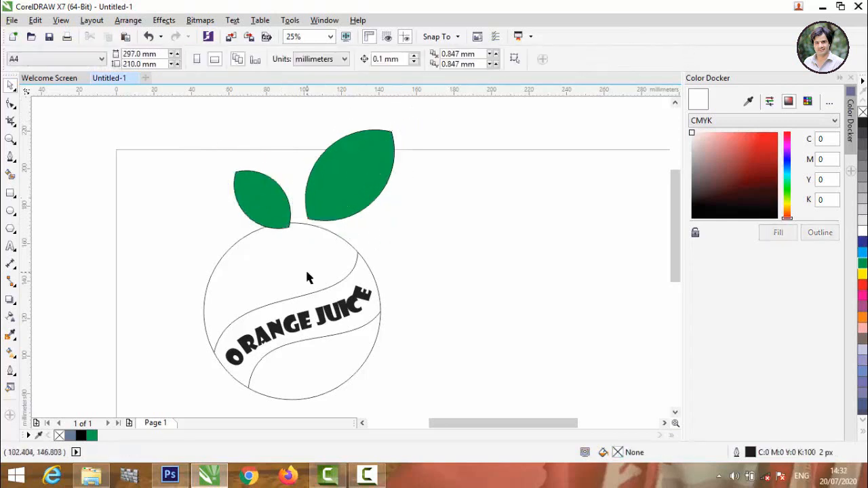
scroll(278, 253, "up", 1)
left_click_drag(337, 193, 306, 197)
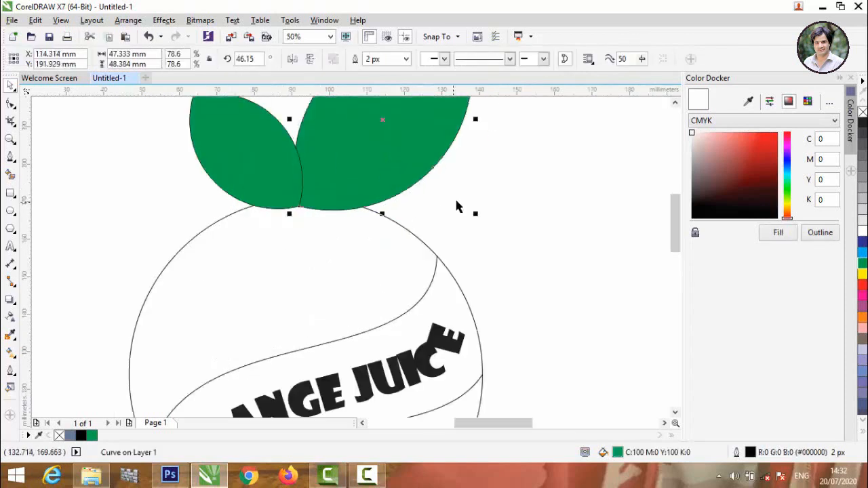
left_click(512, 166)
- Use Smart Fill to create blue-grey filled shapes in the circle's upper and lower sections, leaving the text band unfilled
scroll(222, 284, "down", 4)
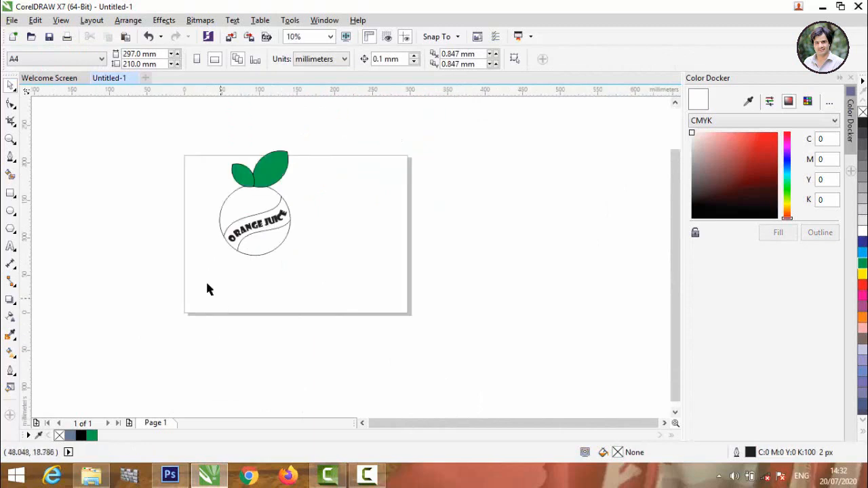
left_click(10, 175)
left_click(242, 203)
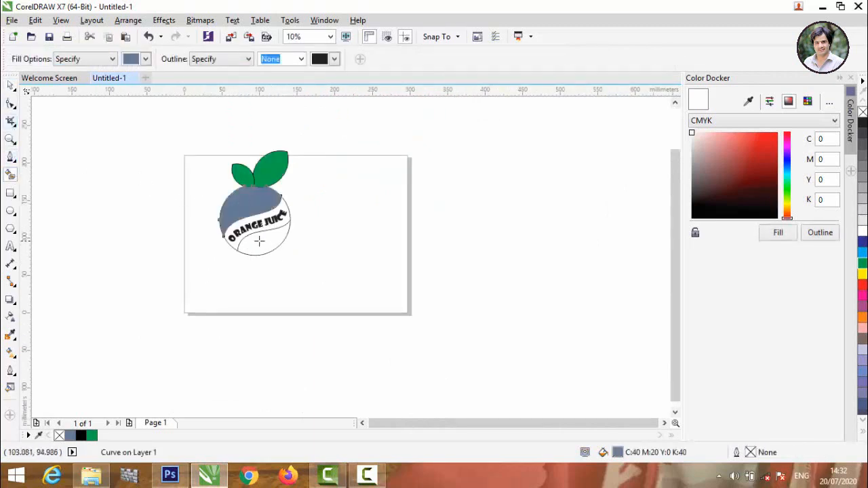
left_click(270, 250)
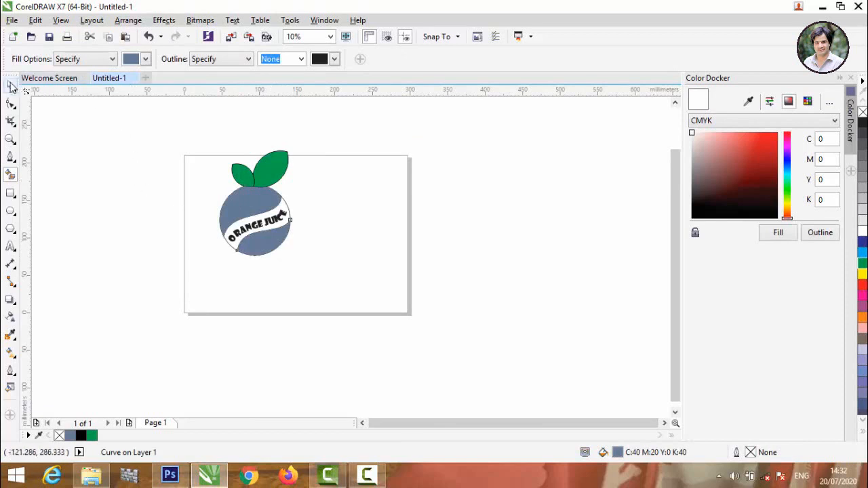
left_click(11, 86)
left_click(296, 182)
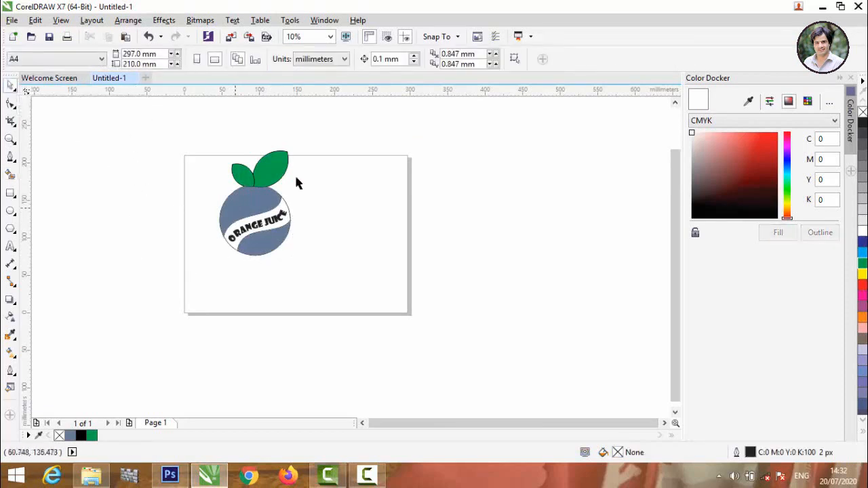
- Bring the orange palette image "download" from the Colour Shades folder into the drawing, to the right of the logo
left_click(91, 476)
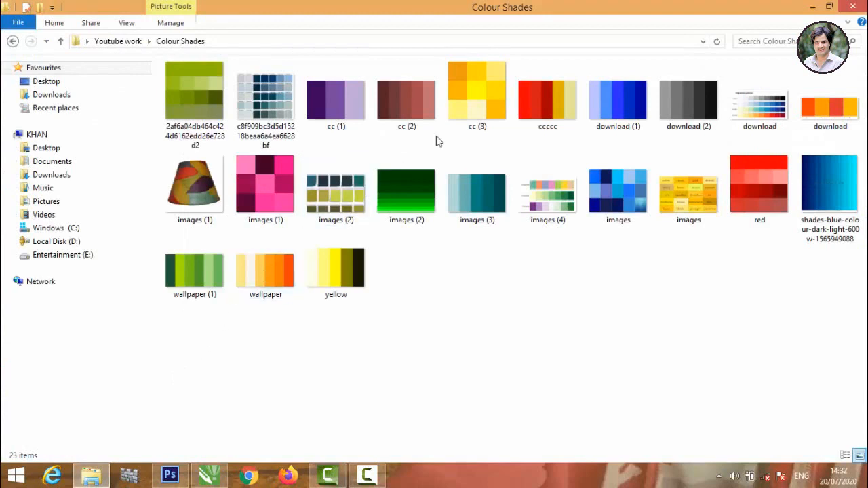
left_click(551, 99)
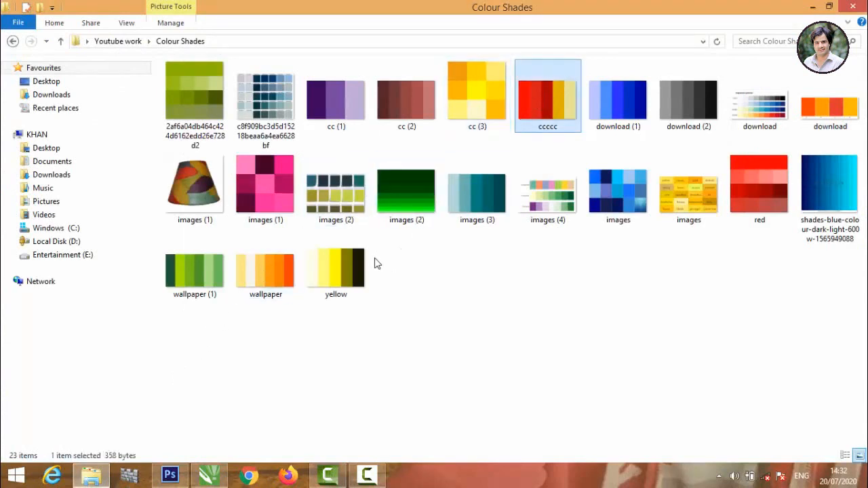
left_click_drag(829, 109, 519, 290)
left_click_drag(404, 261, 404, 194)
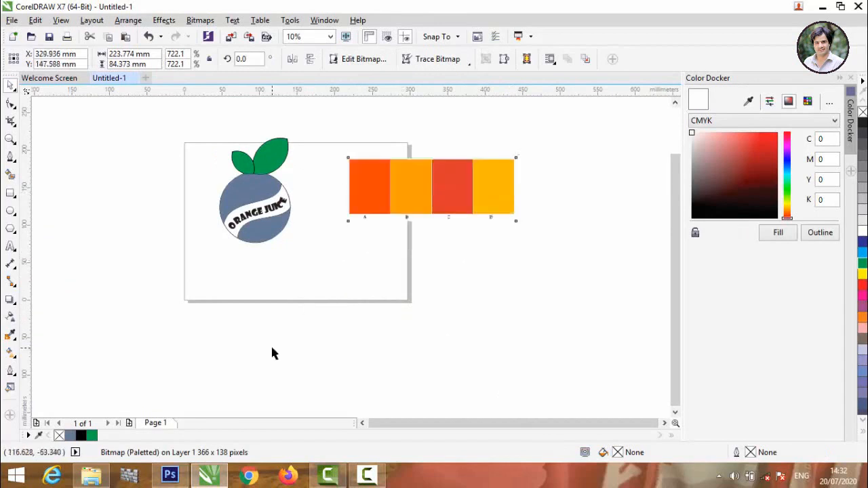
- Fill the circle's upper section with the orange #FF4502 sampled from the palette's swatch A
left_click(239, 198)
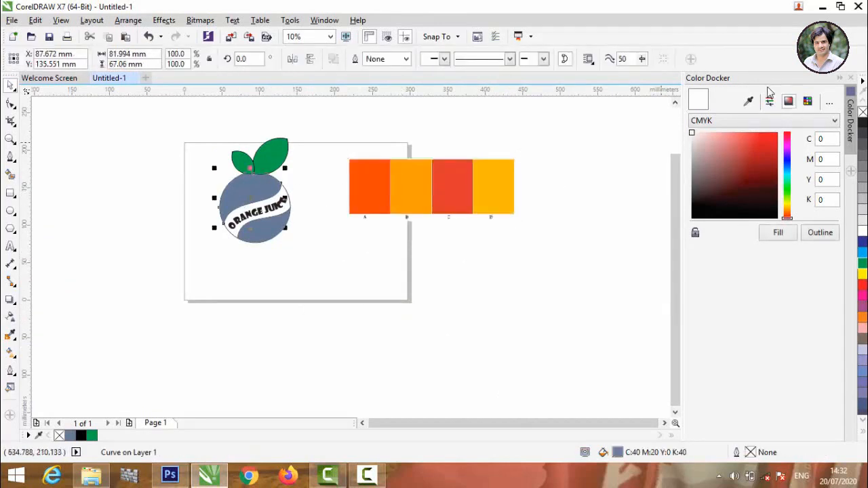
left_click(750, 102)
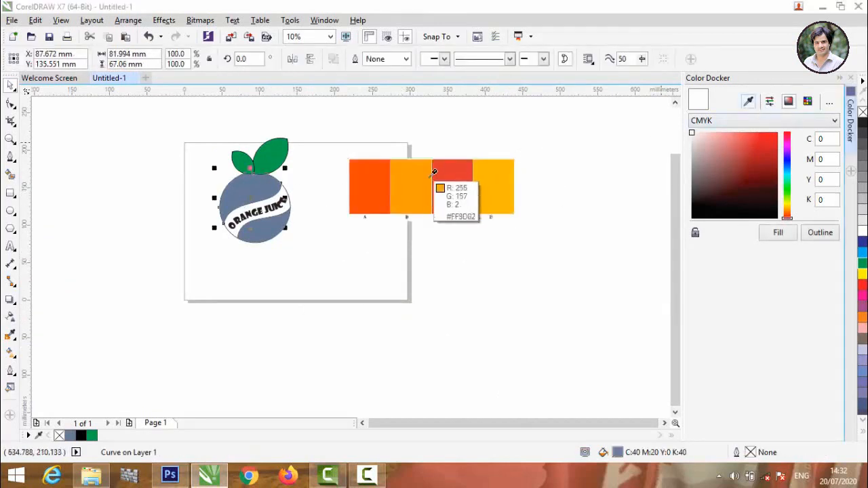
left_click(380, 173)
left_click(778, 233)
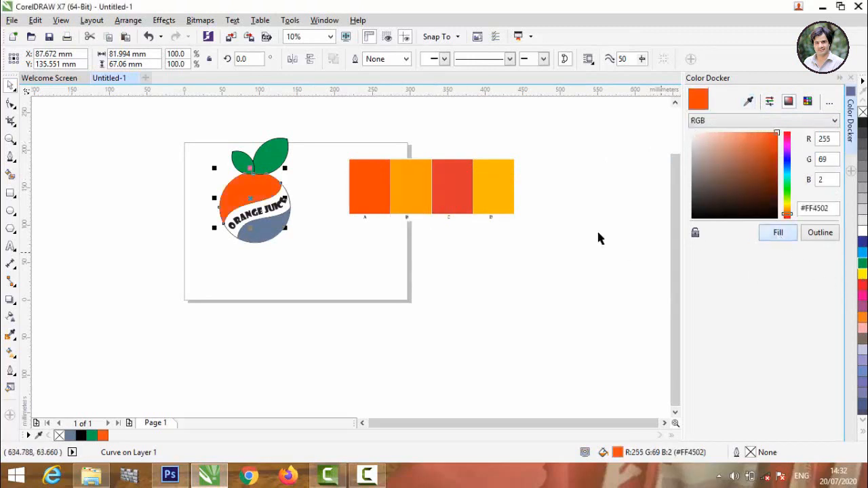
- Fill the circle's lower section with the orange #FF4502 sampled from the palette's swatch A
left_click(261, 234)
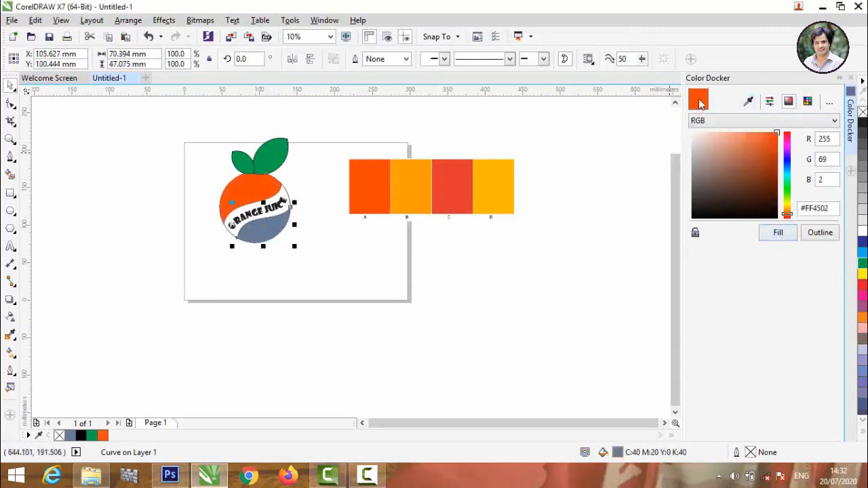
left_click(748, 102)
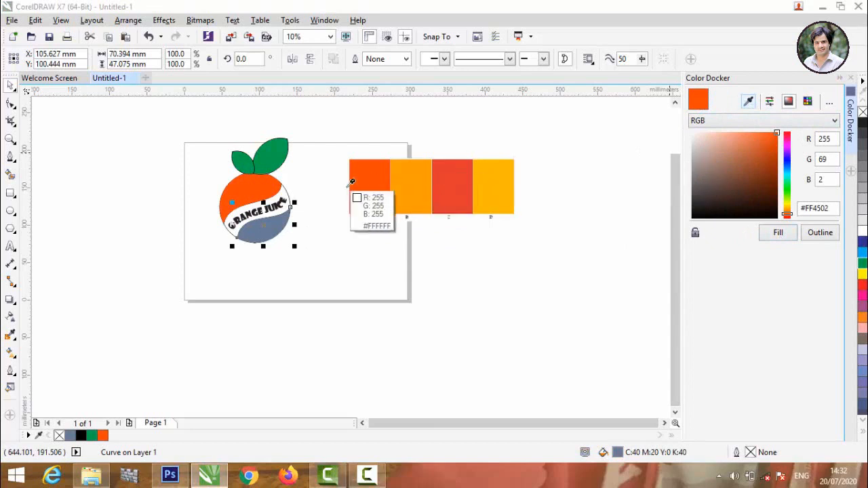
left_click(375, 189)
left_click(791, 237)
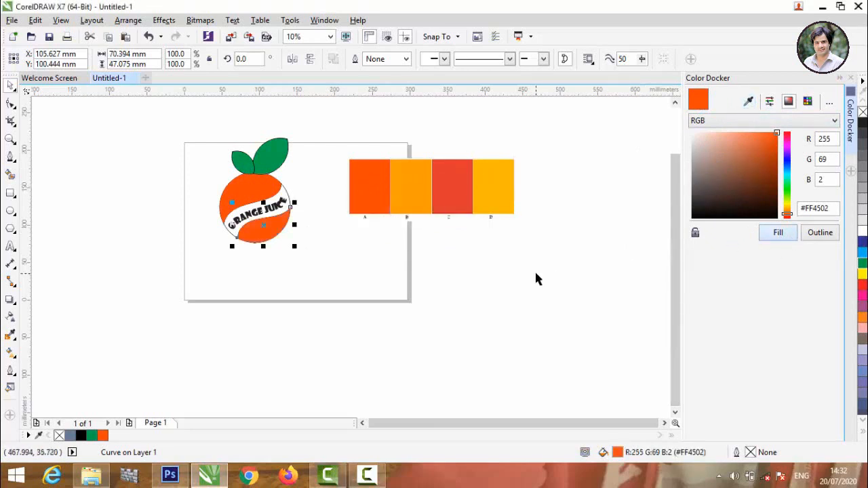
- Fill the ORANGE JUICE text with the orange #FF9D02 sampled from the palette's swatch B
left_click(217, 190)
scroll(258, 216, "up", 2)
left_click(258, 215)
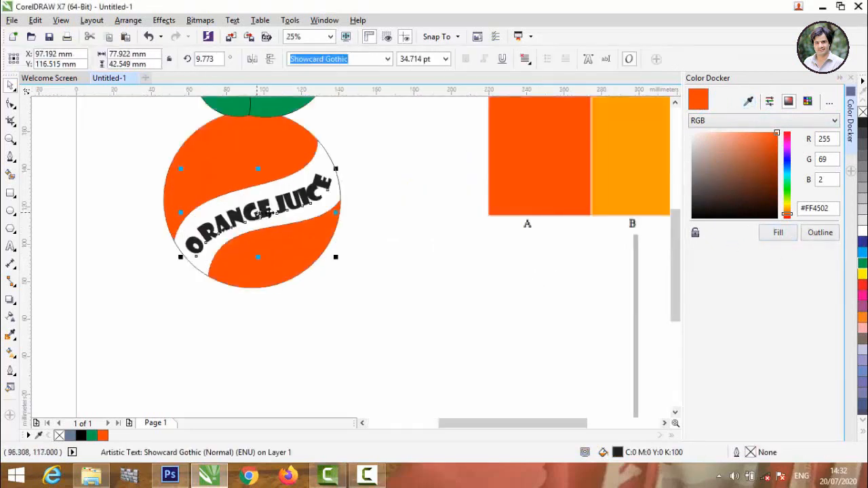
left_click(748, 102)
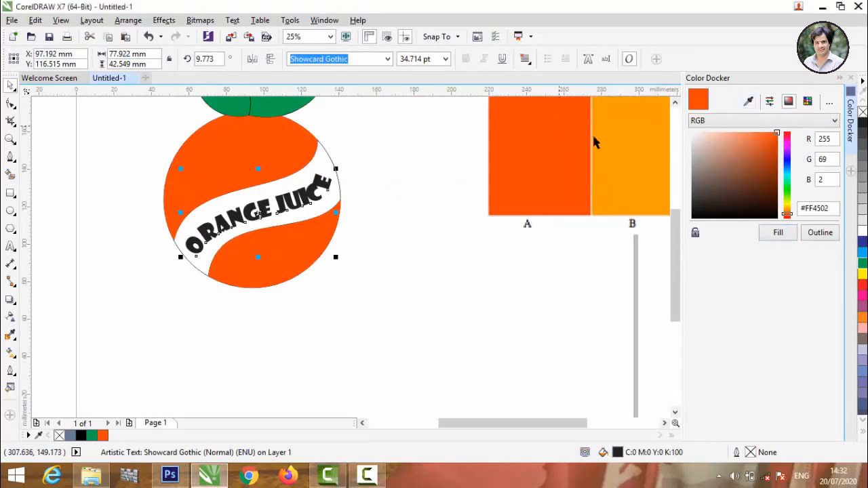
left_click(778, 234)
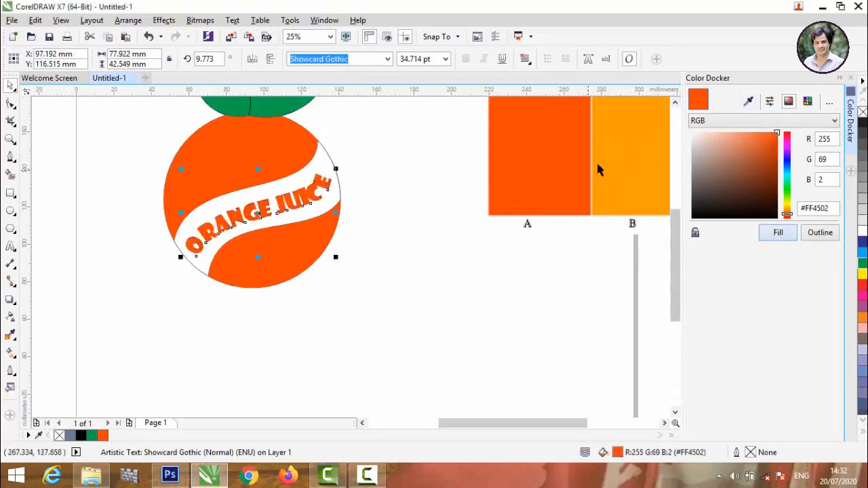
left_click(640, 120)
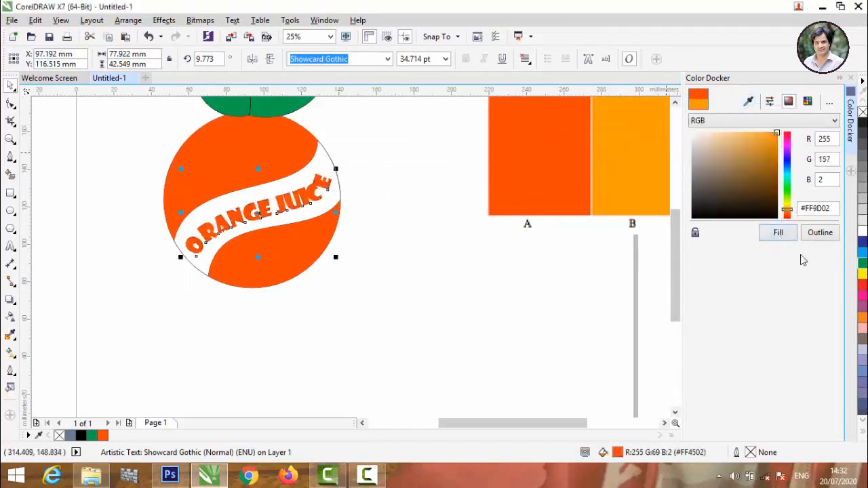
left_click(778, 234)
- Fill the circle's upper and lower sections with the orange #FF9D02 sampled from swatch B
left_click(269, 144)
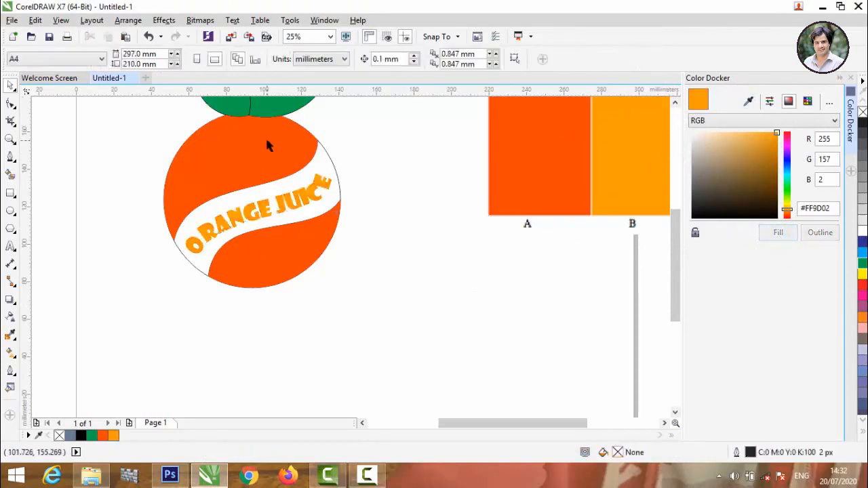
left_click(750, 101)
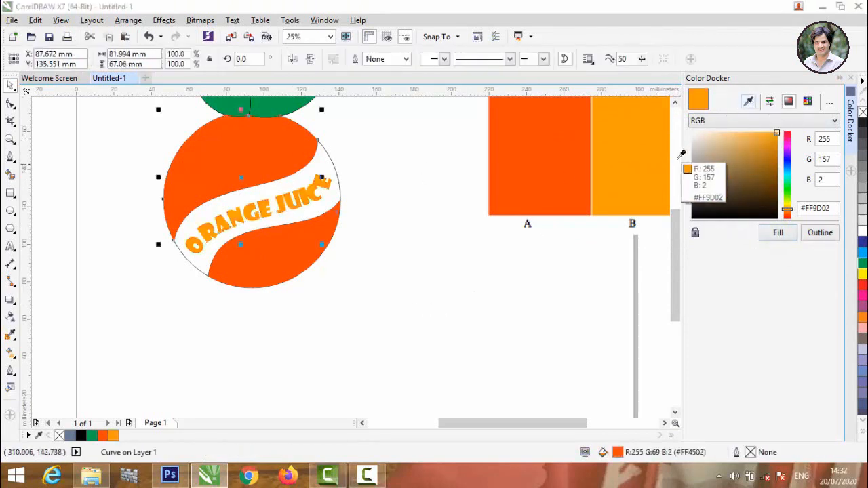
left_click(655, 160)
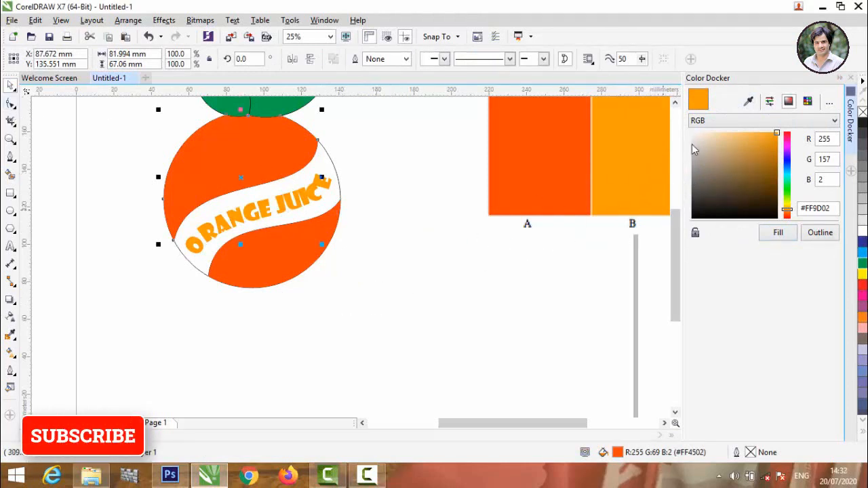
left_click(779, 233)
left_click(241, 287)
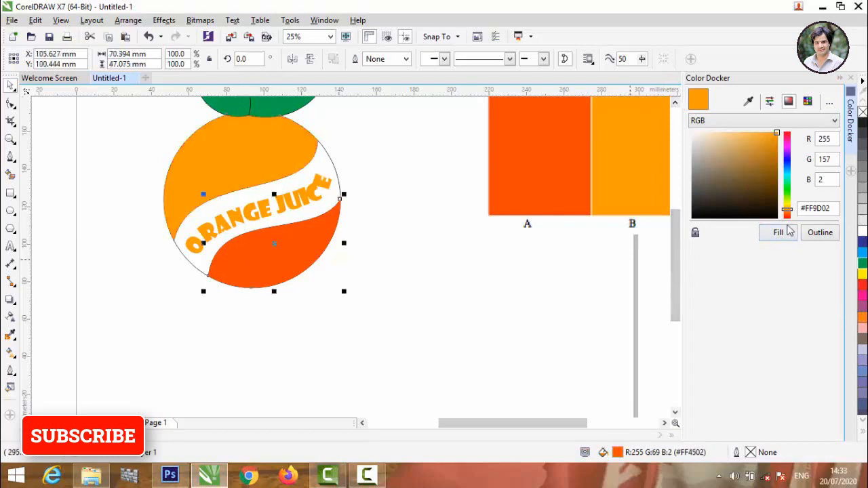
left_click(781, 236)
left_click(314, 286)
- Remove the outlines from all the logo objects by setting their outline width to None
scroll(186, 271, "down", 1)
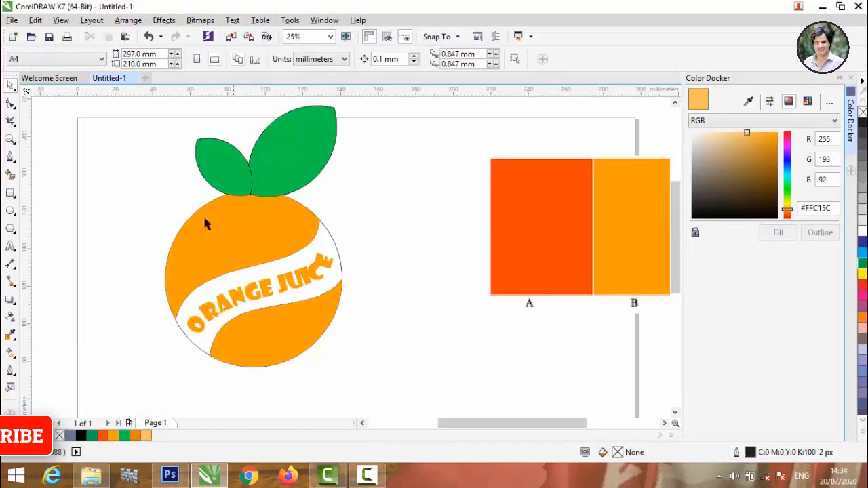
scroll(203, 215, "down", 1)
left_click_drag(119, 145, 274, 313)
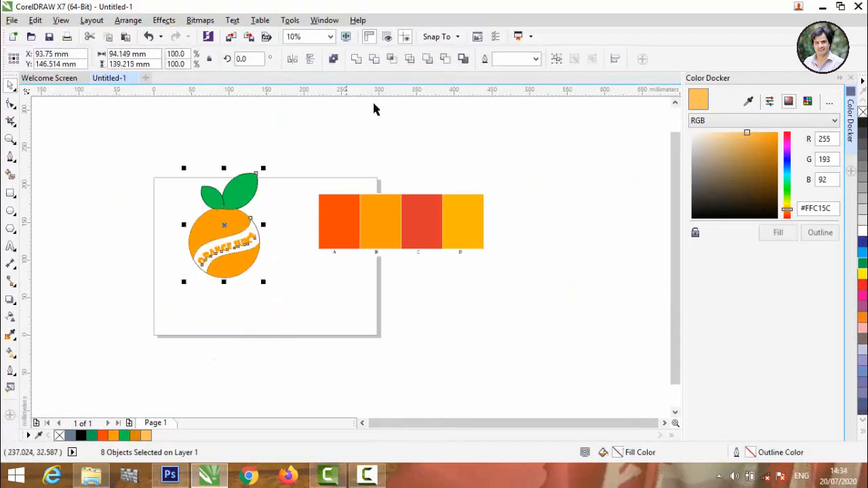
left_click(535, 60)
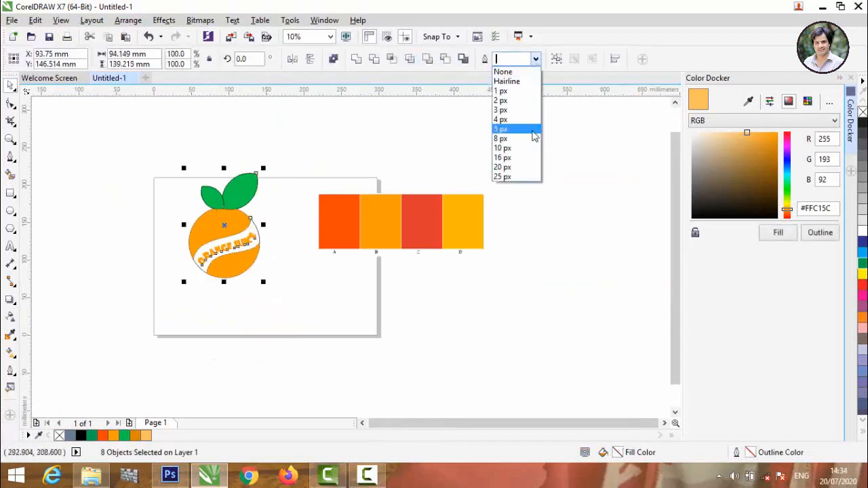
left_click(521, 74)
left_click(564, 191)
- Delete the orange palette image beside the logo
left_click_drag(377, 213, 421, 210)
key("Escape")
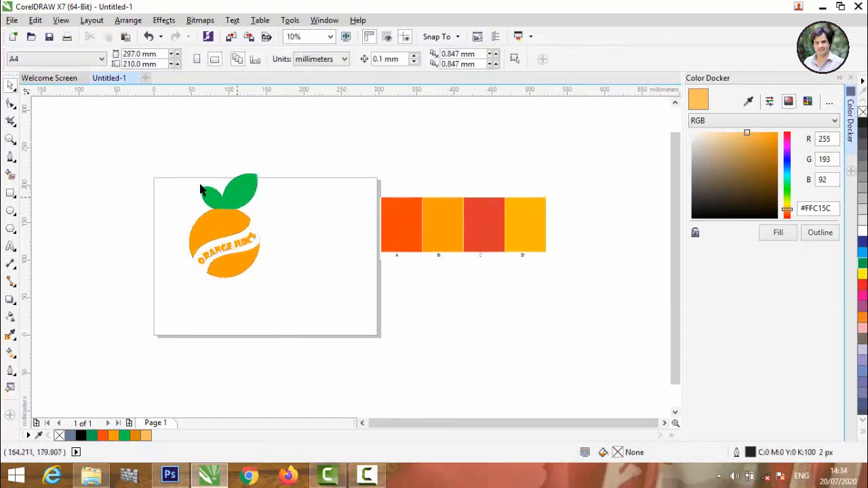
left_click_drag(113, 128, 322, 337)
left_click(459, 253)
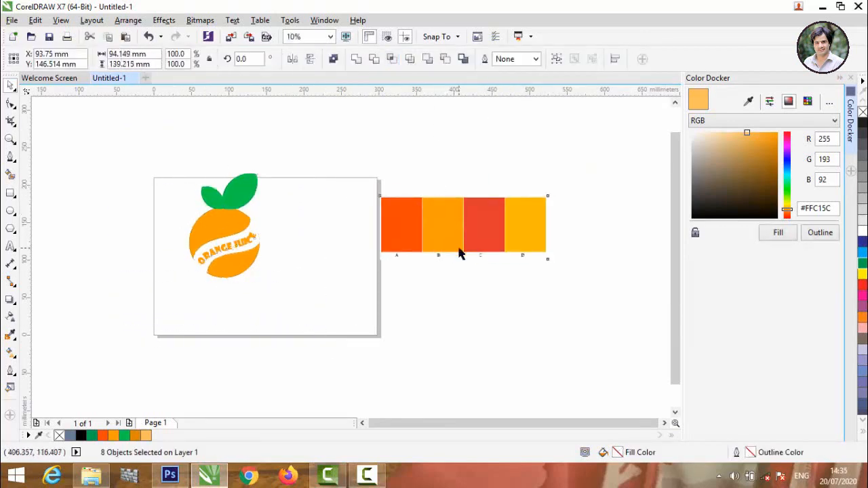
key("Delete")
- Group all the logo objects, including the leaves, circle sections and text
left_click_drag(103, 150, 354, 310)
key("Escape")
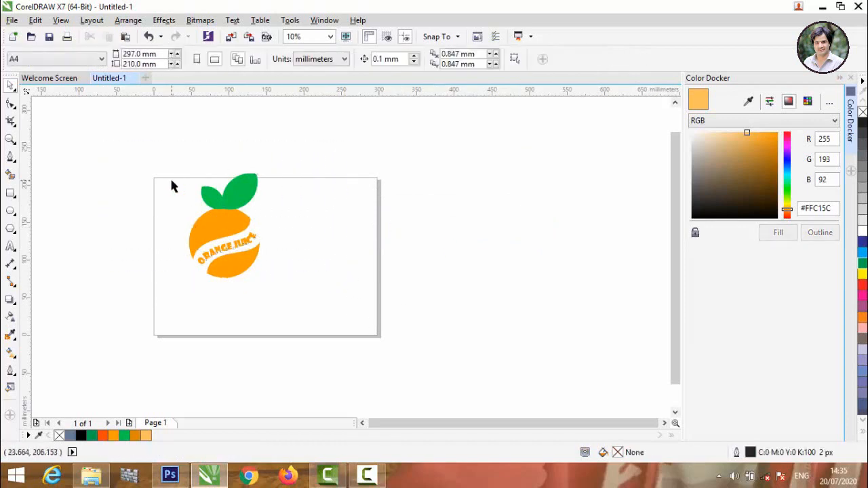
left_click_drag(124, 136, 274, 290)
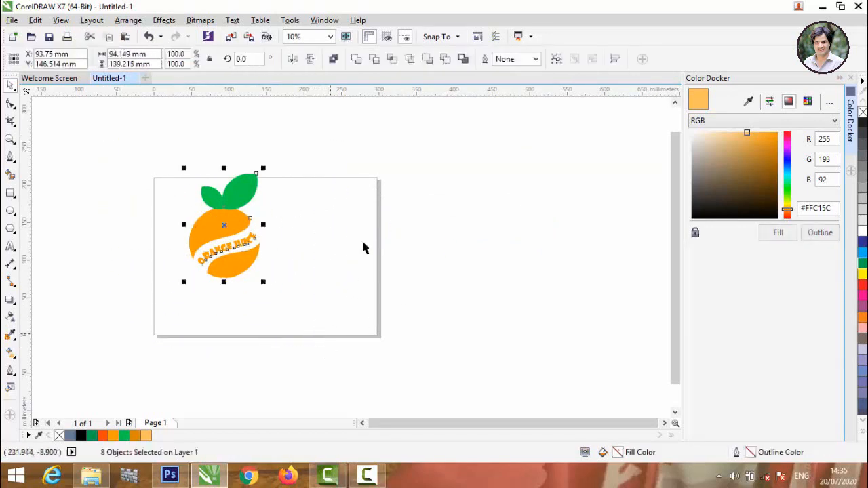
left_click(556, 59)
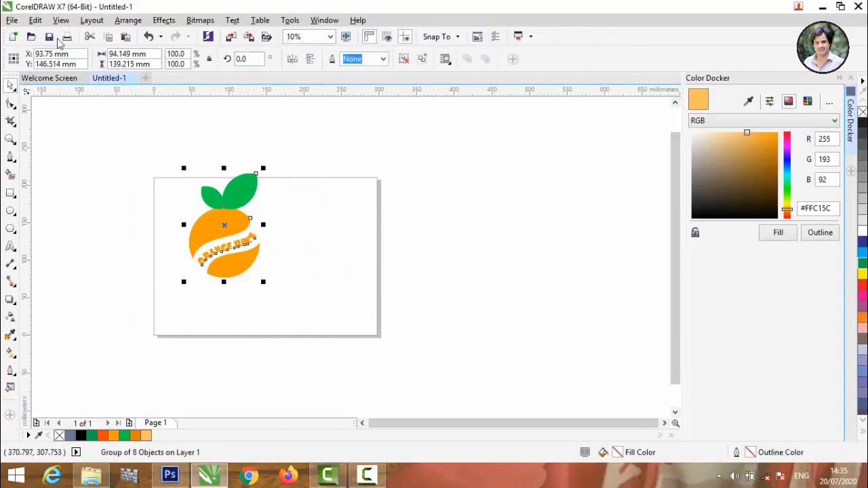
- Export only the selected logo group to the Desktop as the PNG file Untitled-1 with transparency and anti-aliasing
left_click(13, 20)
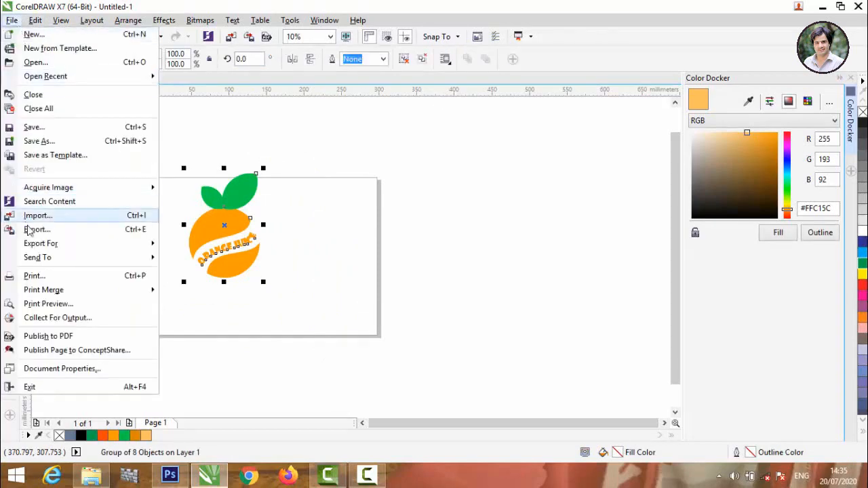
left_click(36, 233)
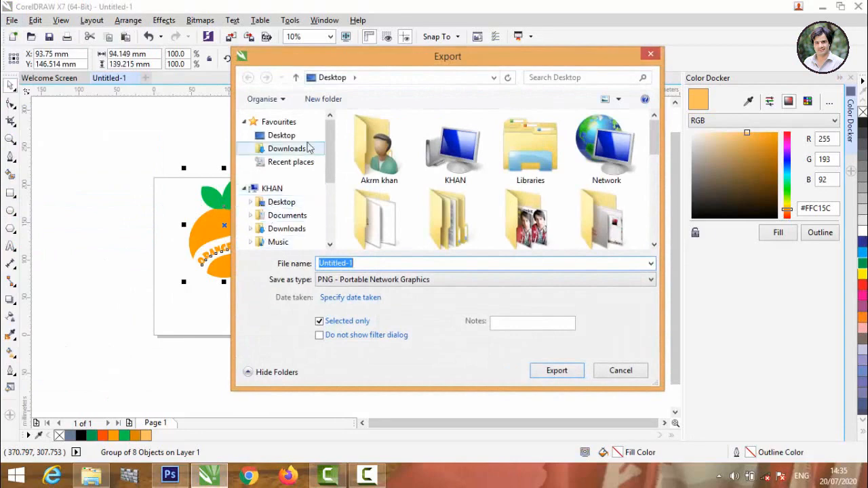
left_click(301, 136)
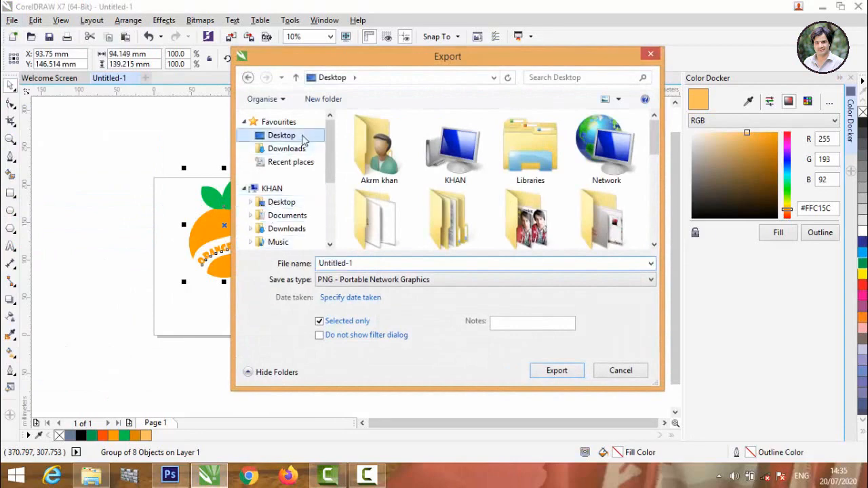
left_click(557, 371)
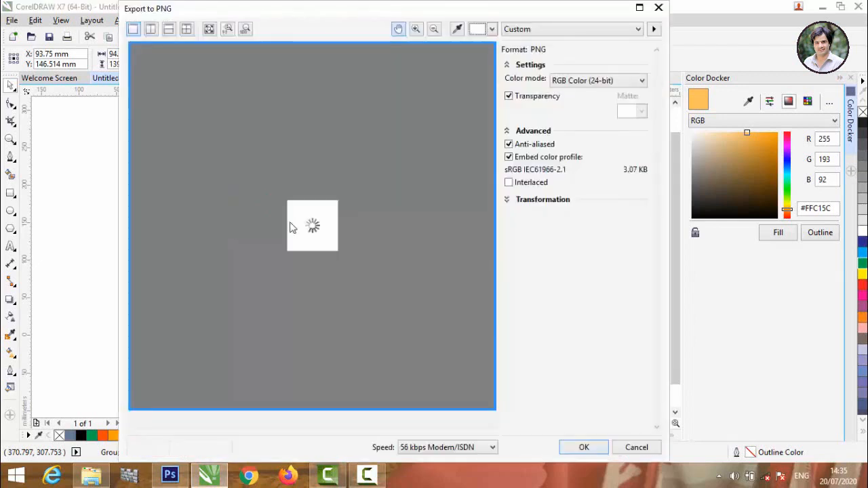
left_click(580, 447)
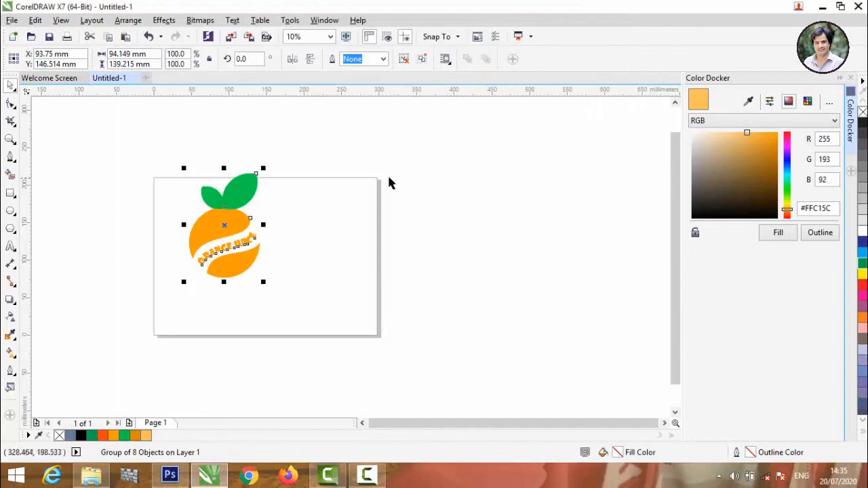
- Move the logo off the page and cover the page with a rectangle about 306 by 217 mm, filled with K100 black
left_click(414, 213)
left_click_drag(210, 212, 444, 221)
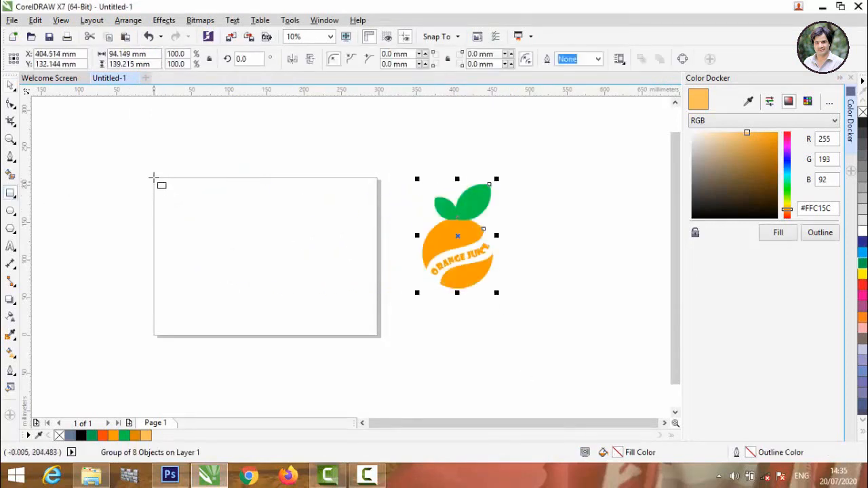
left_click_drag(156, 177, 384, 337)
left_click(863, 122)
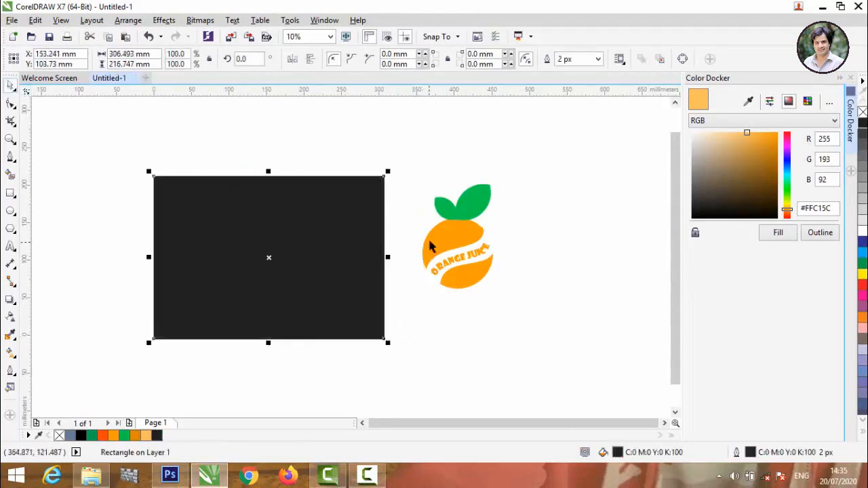
- Move the logo onto the black rectangle and send the rectangle to the back of the page
left_click_drag(430, 243, 288, 243)
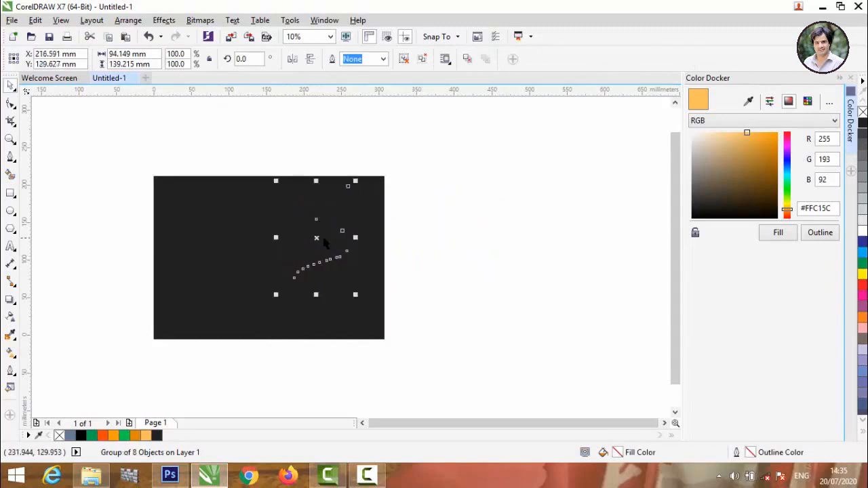
right_click(324, 243)
mouse_move(475, 323)
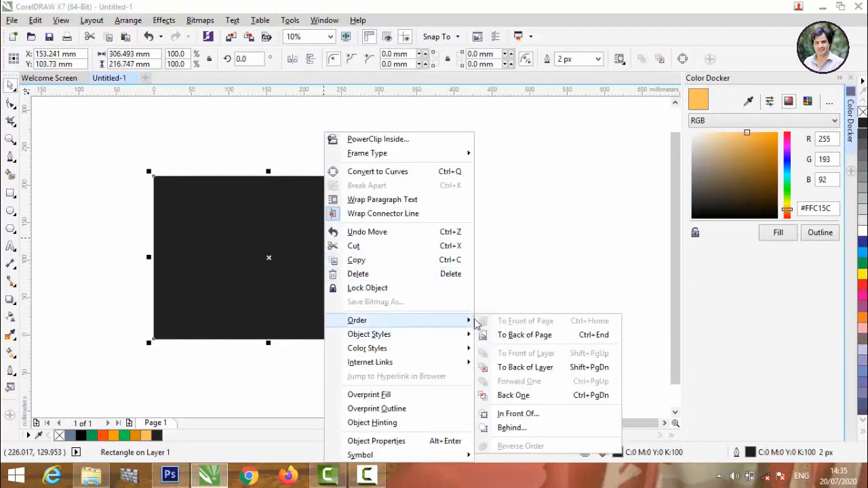
left_click(517, 339)
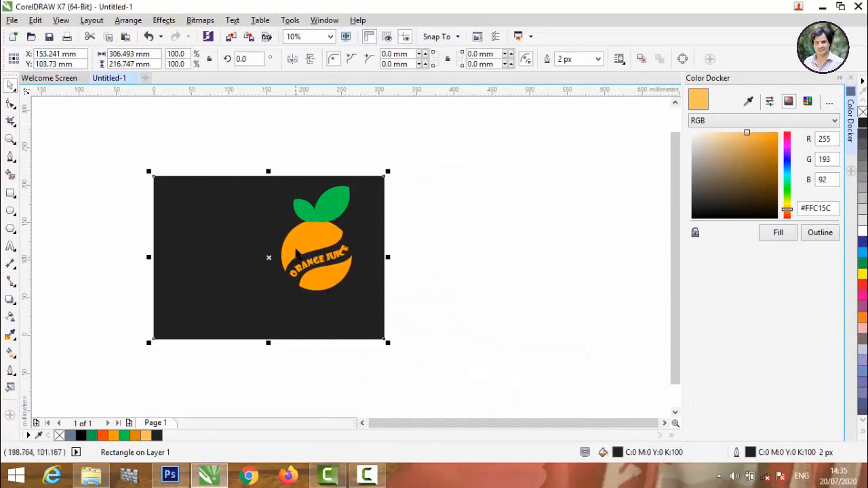
- Position the logo near the middle of the black rectangle, at about X 140 mm and Y 130 mm
left_click(255, 257)
left_click_drag(255, 257, 251, 257)
scroll(235, 217, "up", 2)
scroll(235, 217, "down", 1)
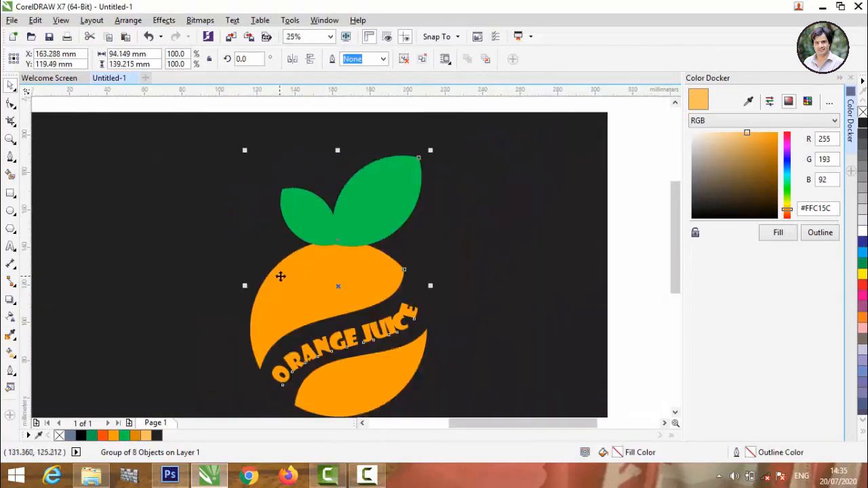
left_click(315, 284)
left_click_drag(315, 283, 272, 264)
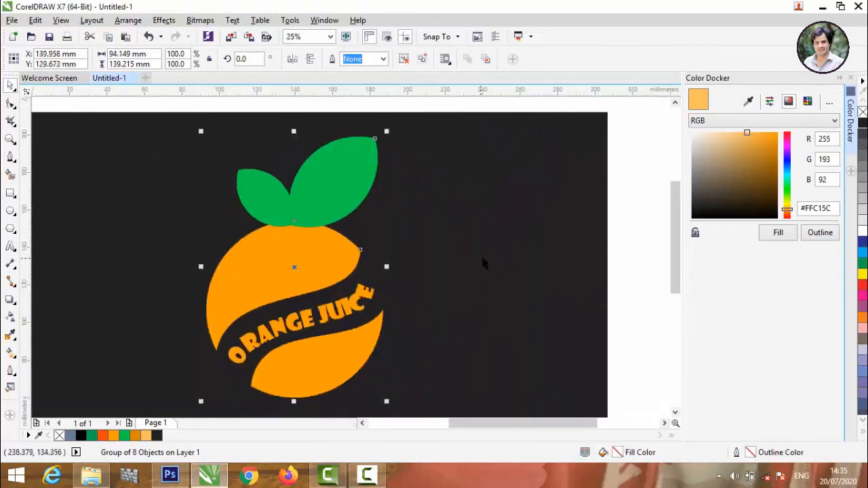
left_click(640, 244)
scroll(337, 286, "down", 1)
scroll(337, 286, "up", 1)
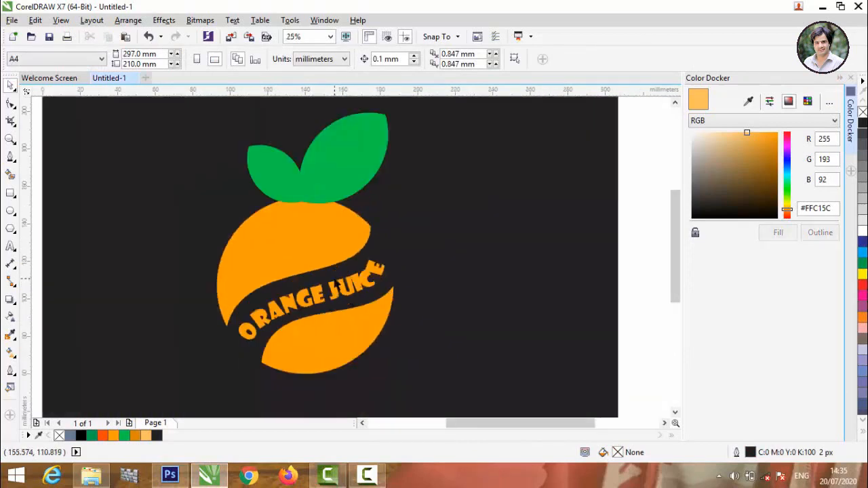
- Find 01 Logo Mockup - by PuneDesign.psd in the Mockups Files folder of Youtube work and open it in Photoshop
left_click(163, 478)
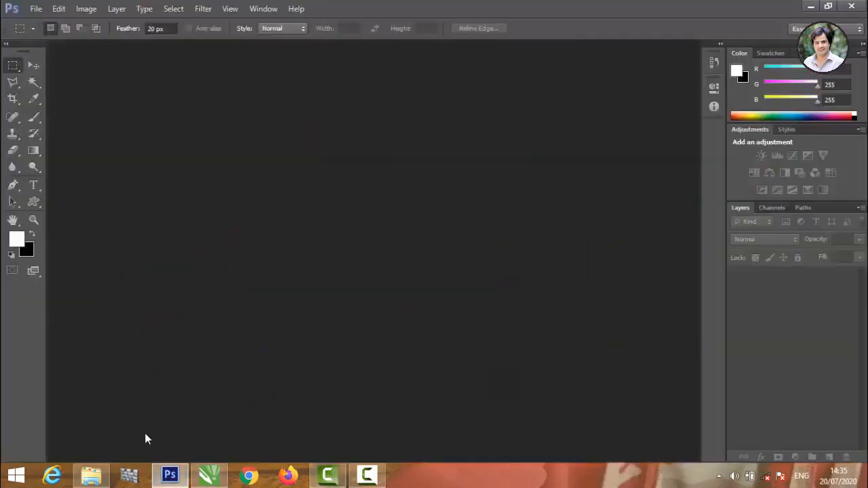
left_click(91, 474)
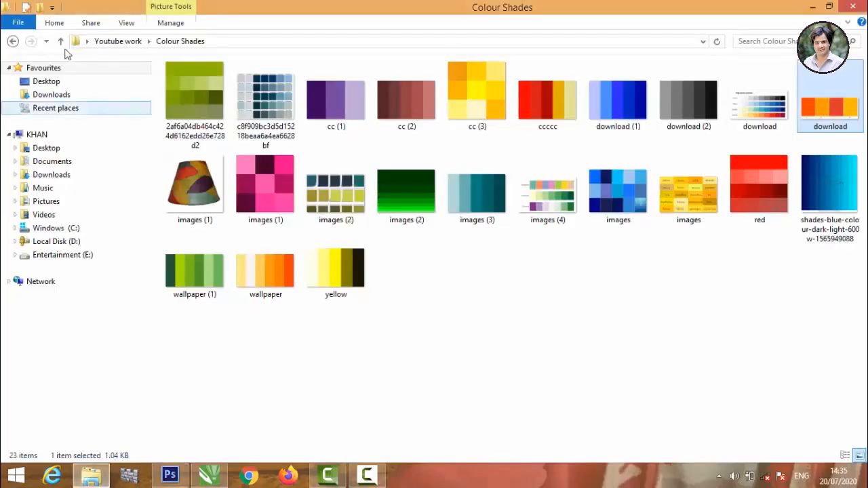
left_click(13, 41)
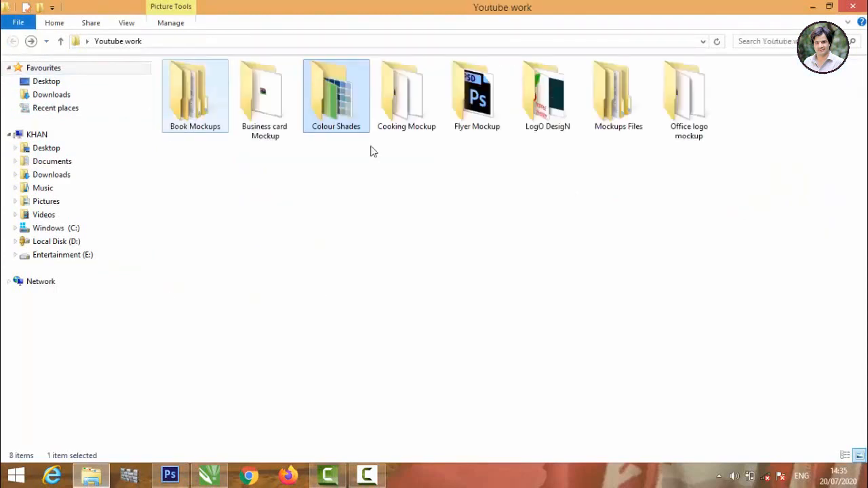
double_click(617, 98)
double_click(183, 106)
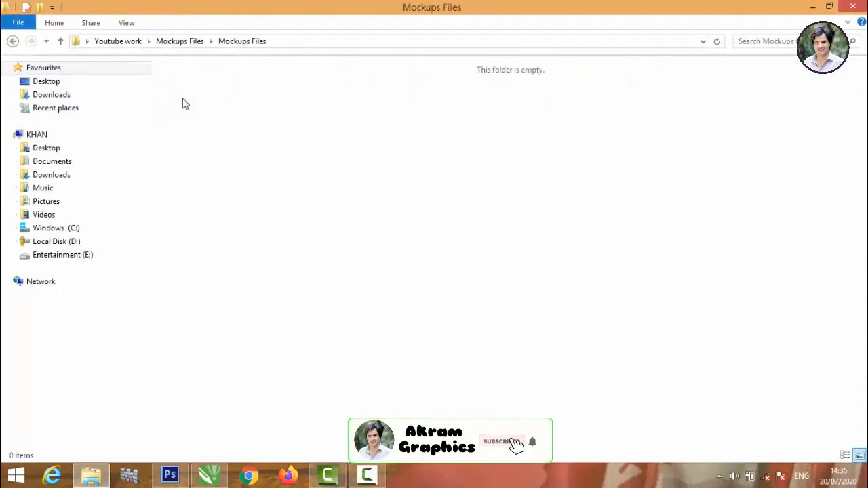
double_click(190, 189)
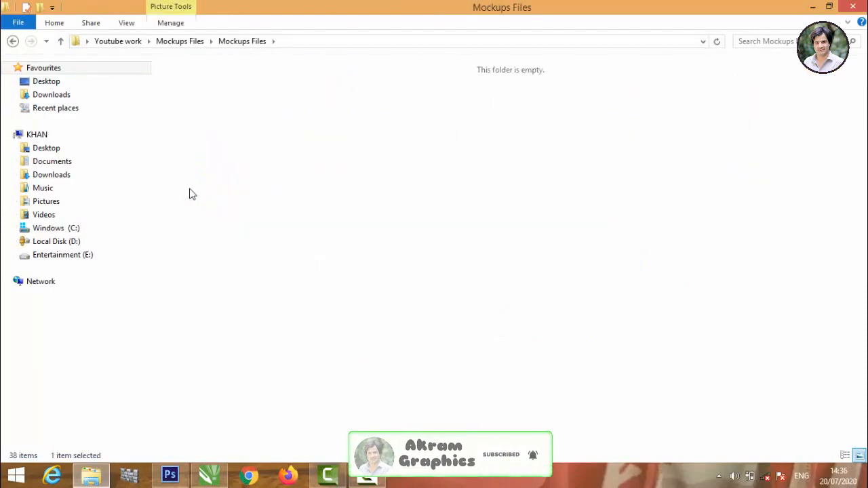
left_click_drag(203, 143, 283, 263)
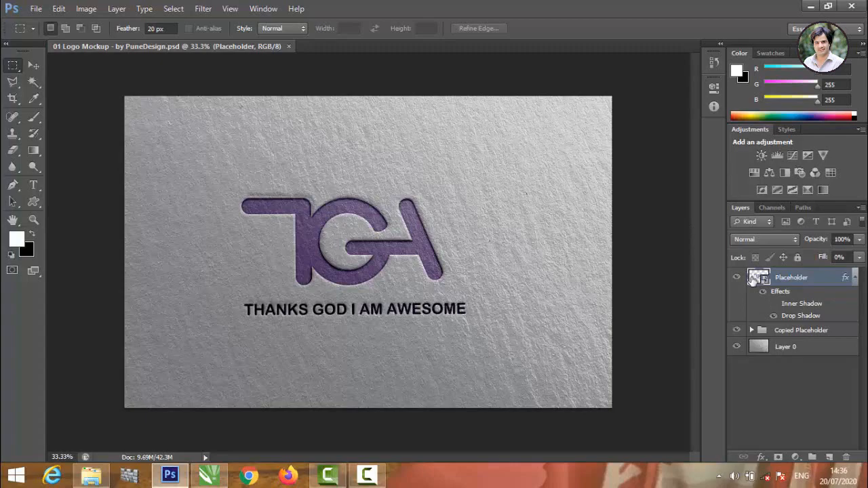
- Open the contents of the Placeholder smart object and place the orange logo PNG Untitled-1 from the Desktop in it
double_click(753, 279)
left_click(436, 205)
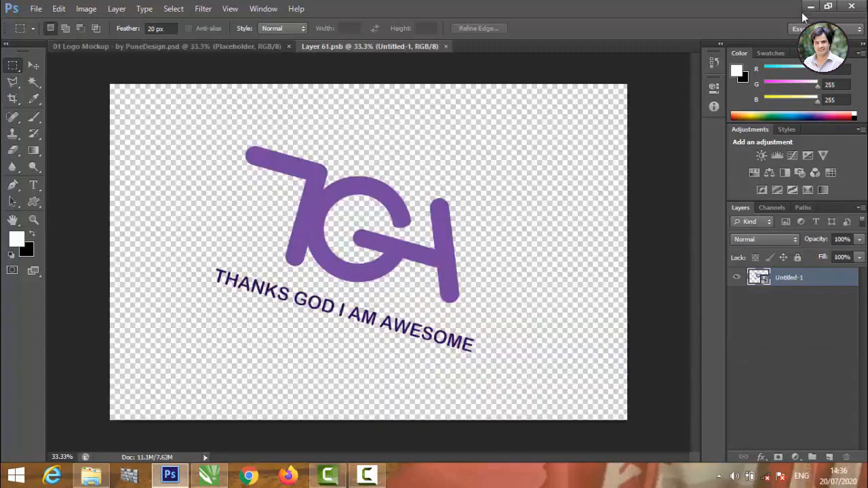
left_click(811, 8)
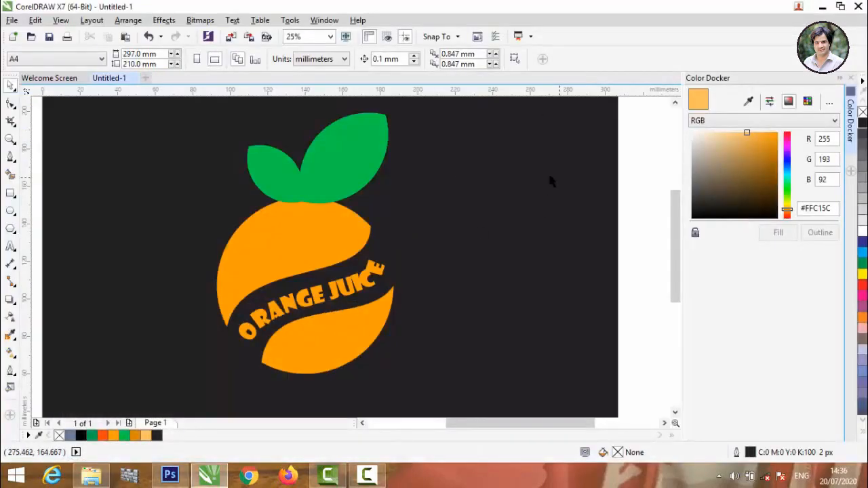
left_click(822, 7)
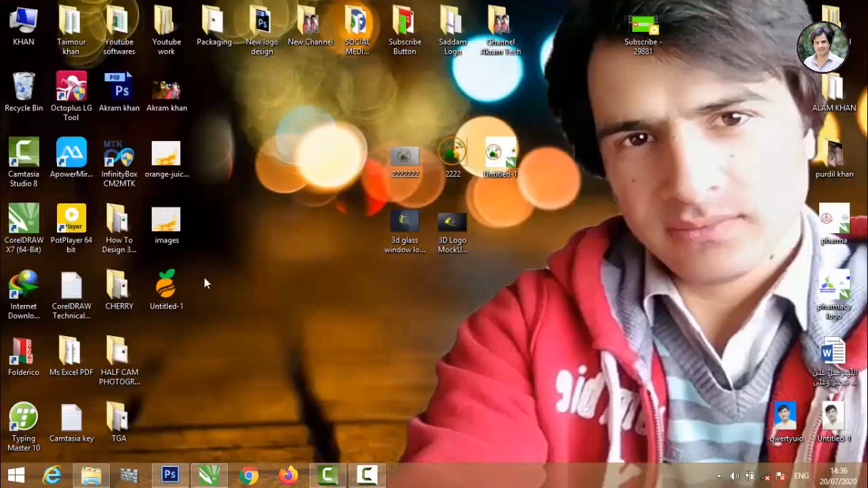
left_click_drag(173, 305, 341, 209)
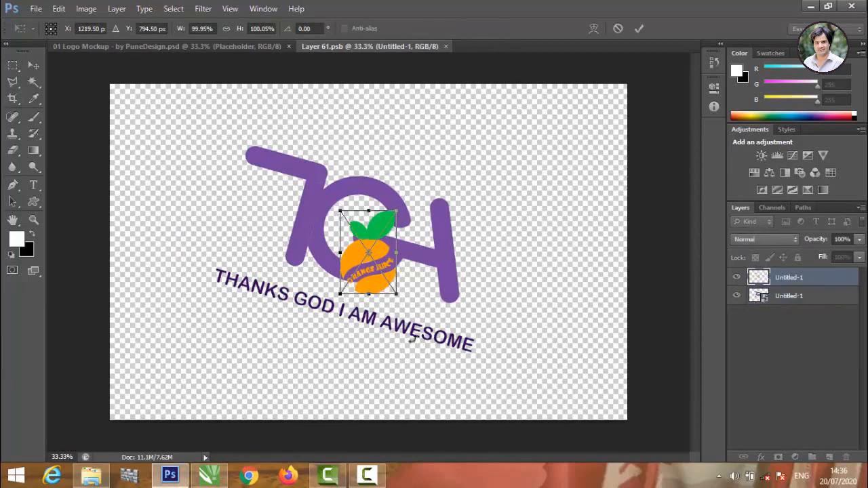
- Enlarge the placed orange logo to about 274%, tilt it clockwise and position it over the old TGA artwork at about X 1014, Y 724 px
left_click_drag(397, 294, 495, 440)
left_click_drag(390, 288, 297, 200)
left_click_drag(418, 101, 448, 157)
left_click(638, 29)
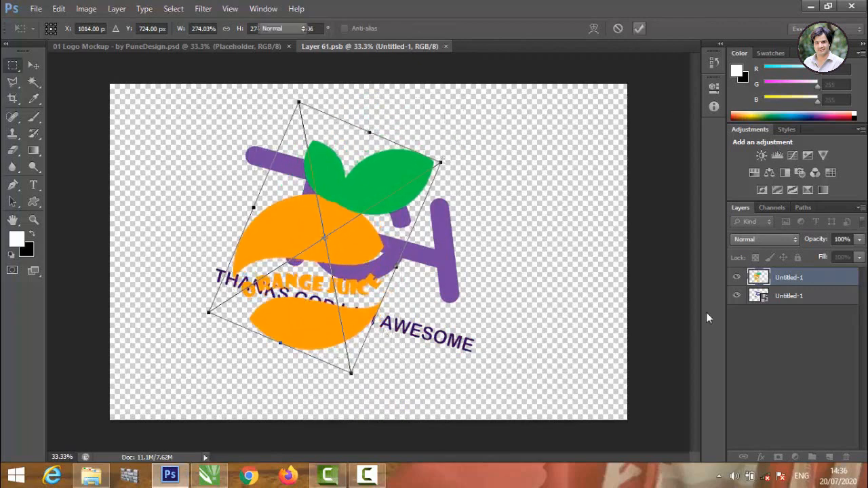
- Delete the old TGA artwork layer, then close Layer 61.psb and save its changes
right_click(791, 301)
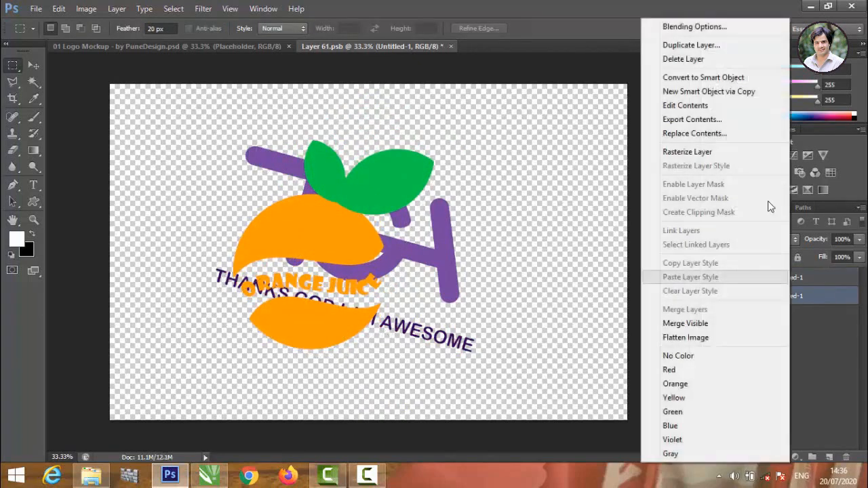
left_click(711, 56)
left_click(337, 172)
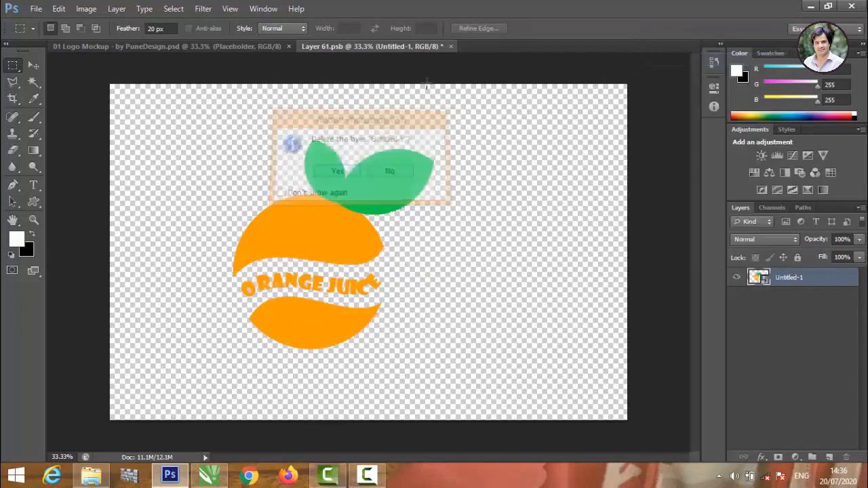
left_click(451, 47)
left_click(338, 172)
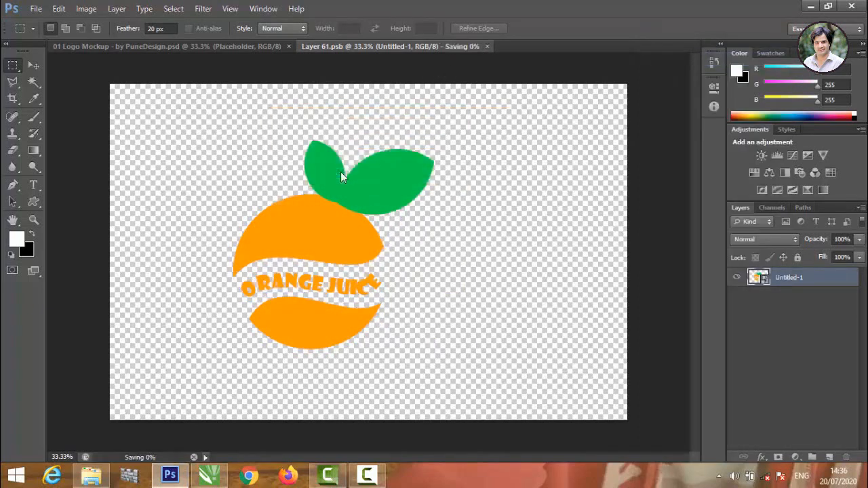